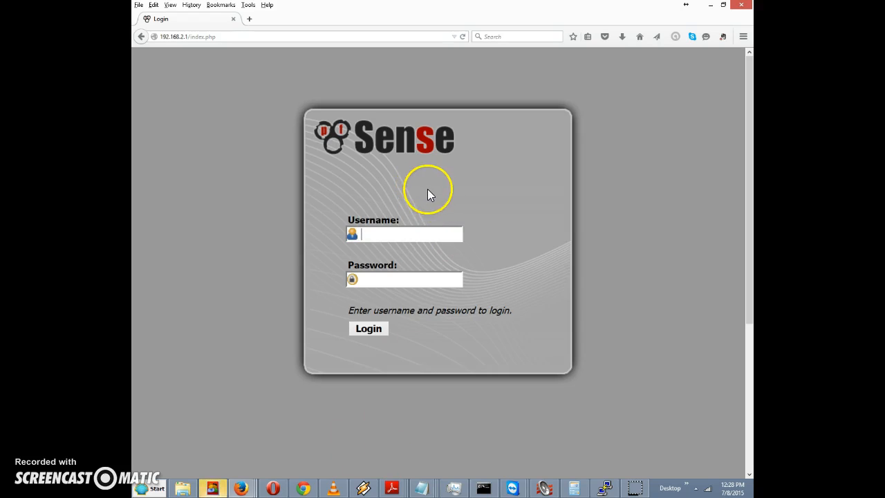
- Log in with the admin username and its password, then dismiss Firefox's save-password offer
{"action": "type", "text": "adm"}
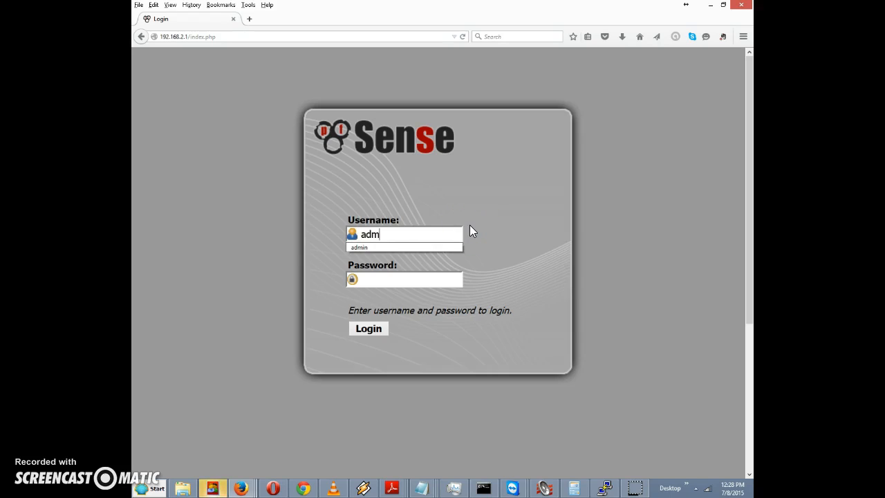
{"action": "type", "text": "in"}
{"action": "key", "text": "Tab"}
{"action": "type", "text": "pfsense1234"}
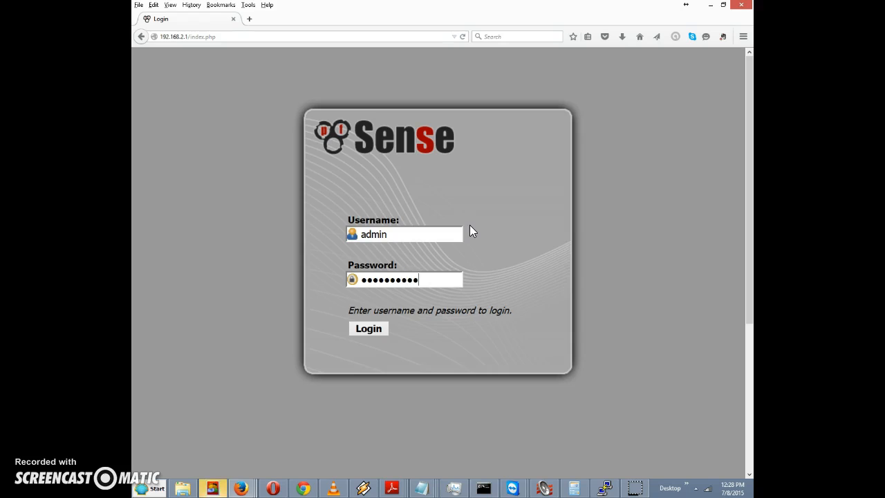
{"action": "left_click", "coordinate": [372, 329]}
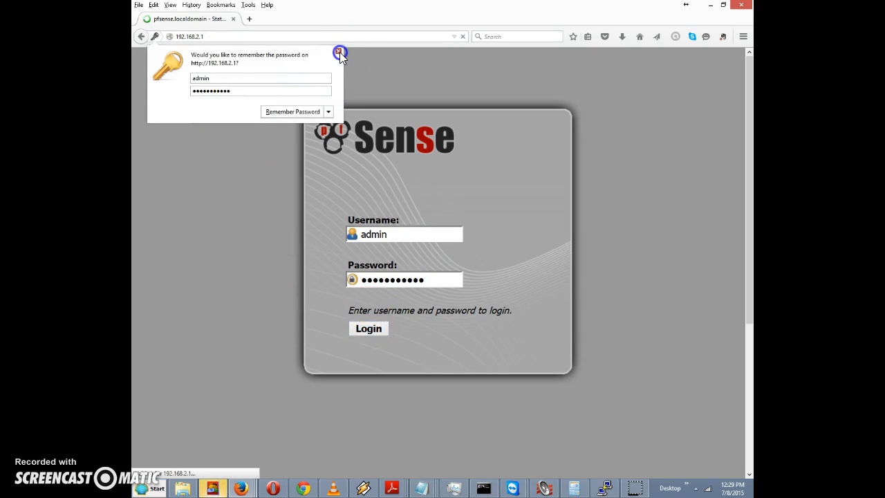
{"action": "left_click", "coordinate": [338, 52]}
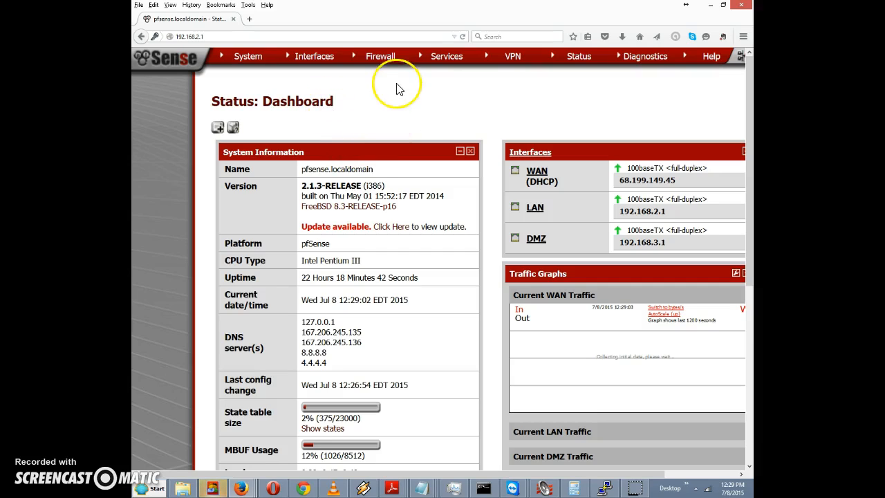
- Apply the pending changes on Firewall > Rules and show the LAN interface's rule list
{"action": "mouse_move", "coordinate": [387, 62]}
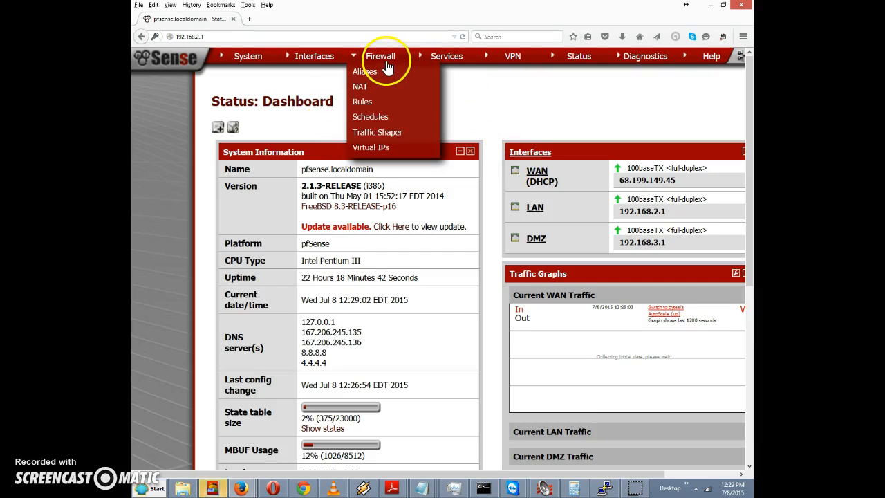
{"action": "left_click", "coordinate": [376, 101]}
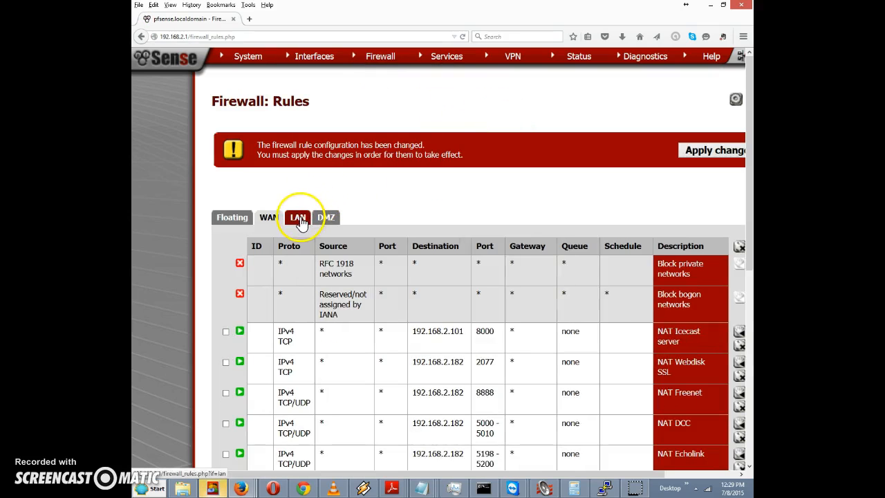
{"action": "left_click", "coordinate": [688, 151]}
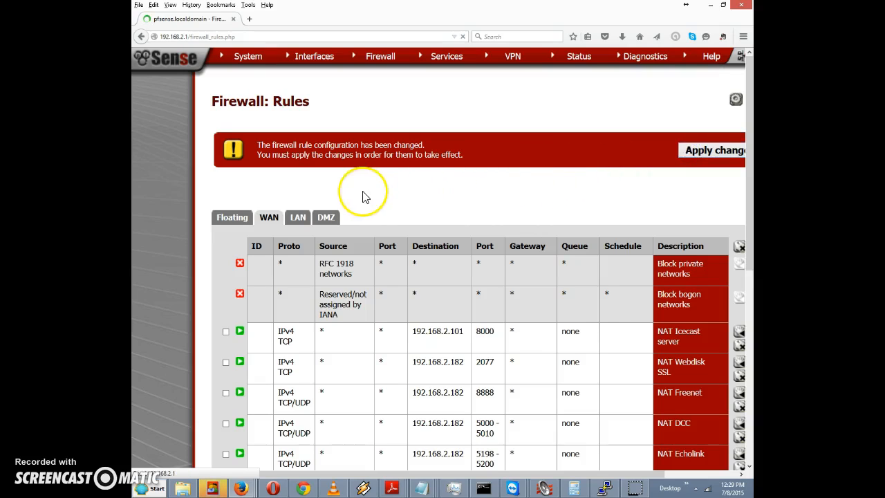
{"action": "left_click", "coordinate": [298, 197]}
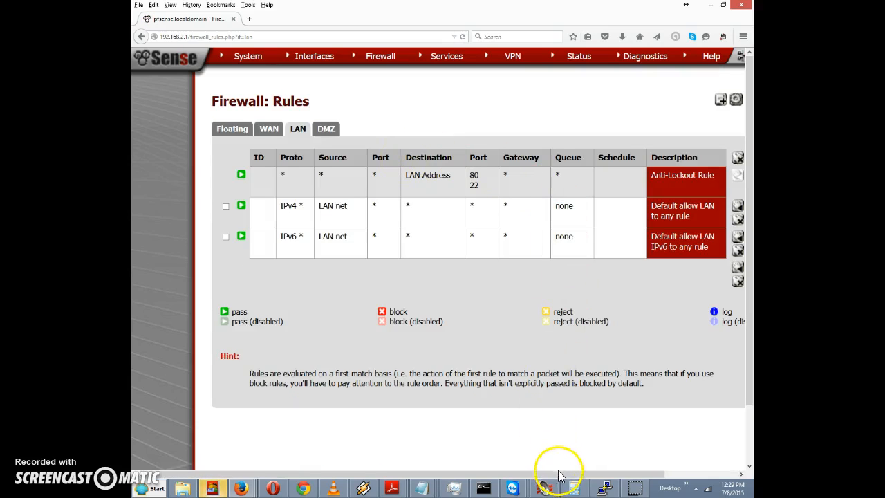
{"action": "left_click_drag", "start_coordinate": [559, 474], "coordinate": [609, 459]}
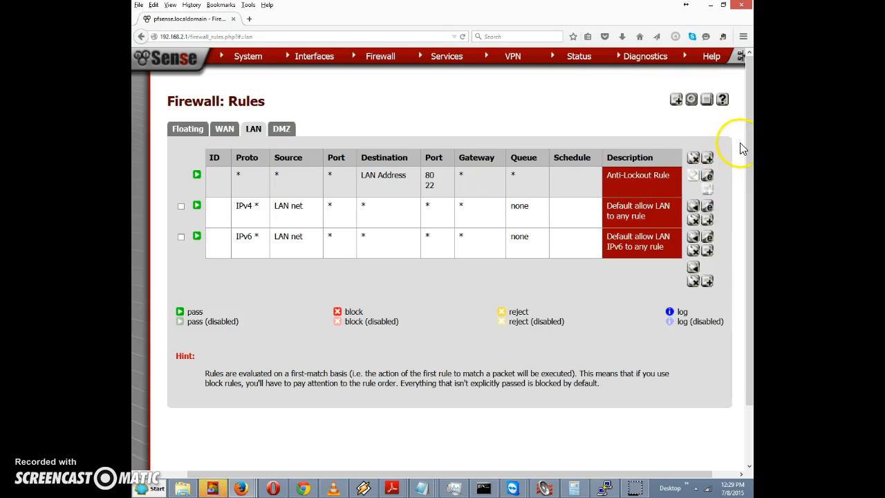
- Add a new LAN firewall rule with its Action set to Block
{"action": "left_click", "coordinate": [709, 160]}
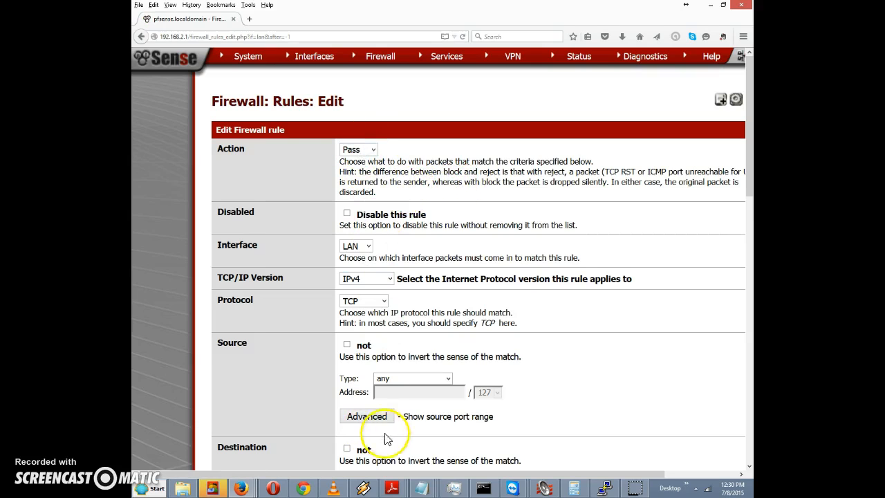
{"action": "left_click_drag", "start_coordinate": [406, 474], "coordinate": [439, 469]}
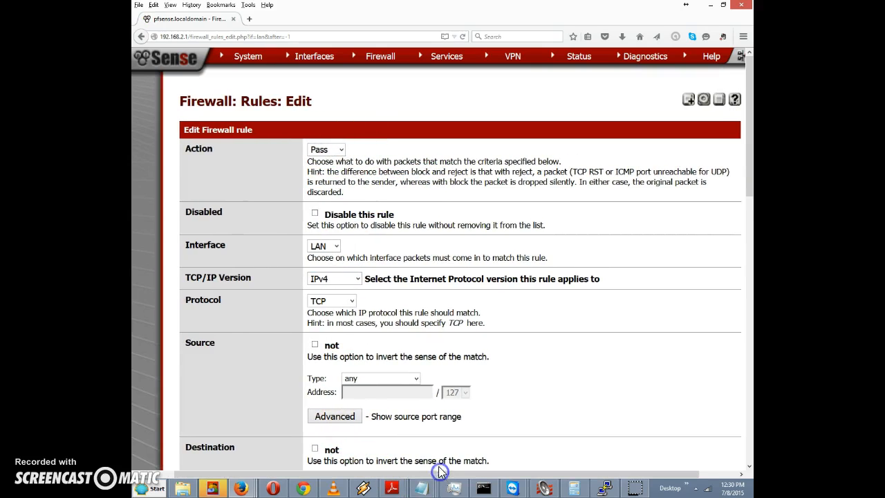
{"action": "left_click", "coordinate": [341, 150]}
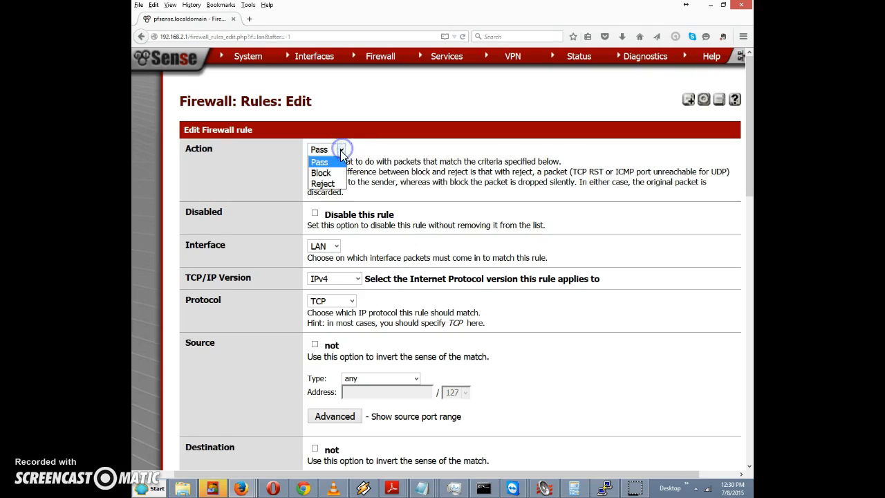
{"action": "left_click", "coordinate": [325, 174]}
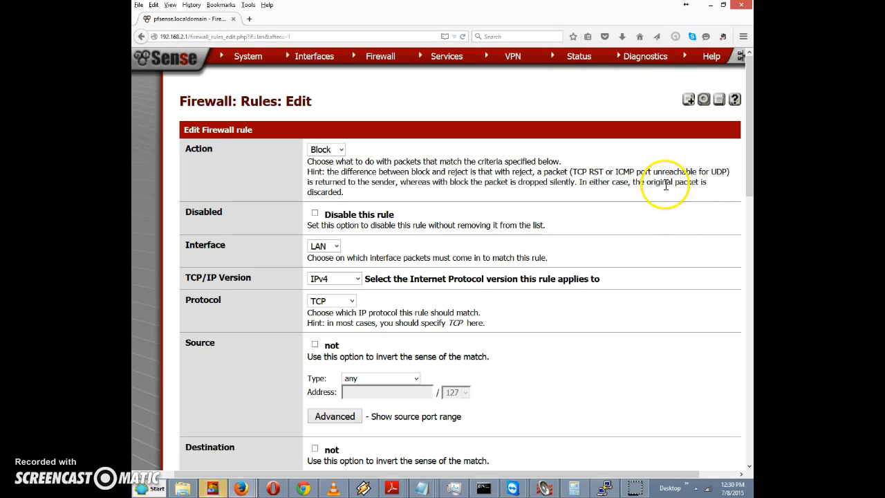
{"action": "left_click", "coordinate": [749, 158]}
{"action": "left_click_drag", "start_coordinate": [749, 158], "coordinate": [750, 158]}
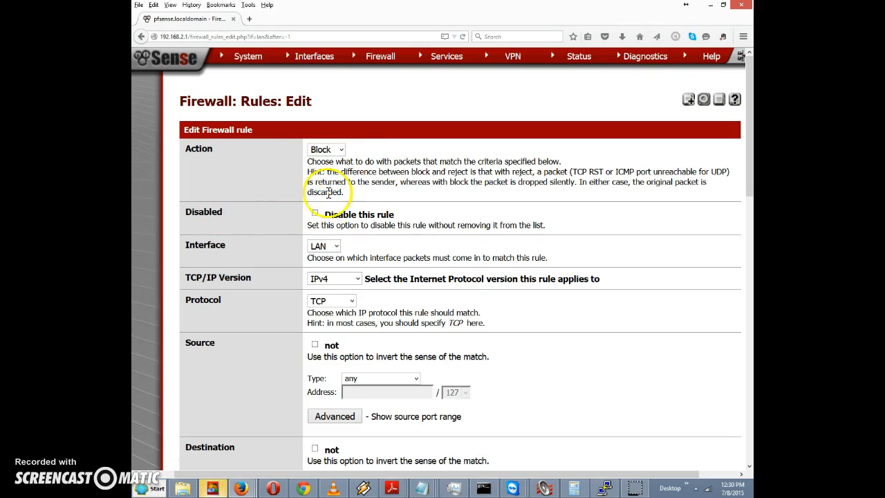
{"action": "left_click_drag", "start_coordinate": [749, 164], "coordinate": [750, 209]}
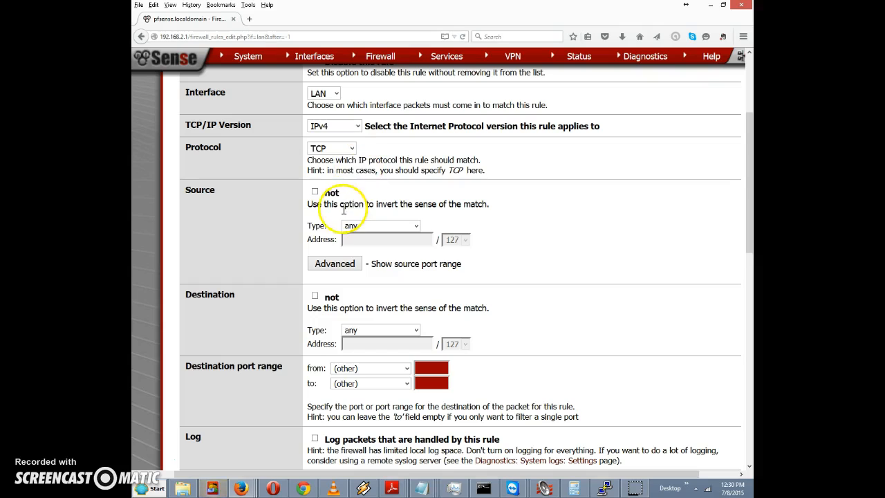
- Match traffic from LAN net to single host 216.34.181.45 on destination port HTTP
{"action": "left_click", "coordinate": [387, 228]}
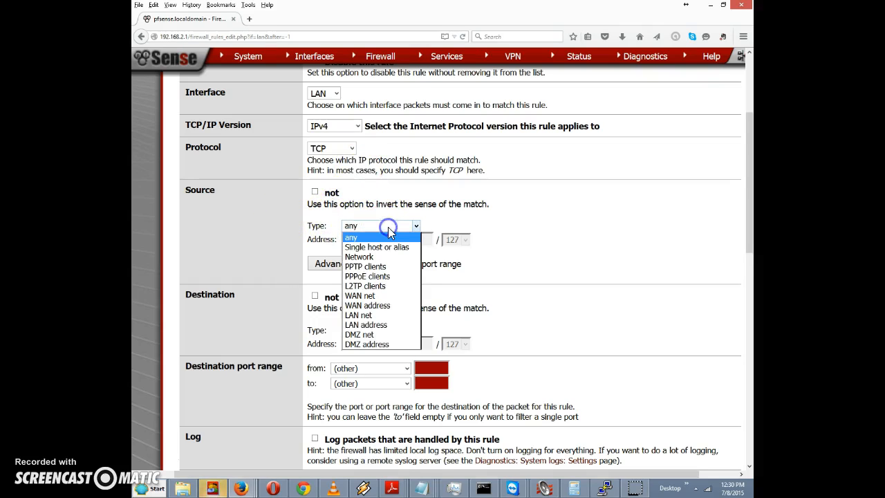
{"action": "left_click", "coordinate": [383, 319]}
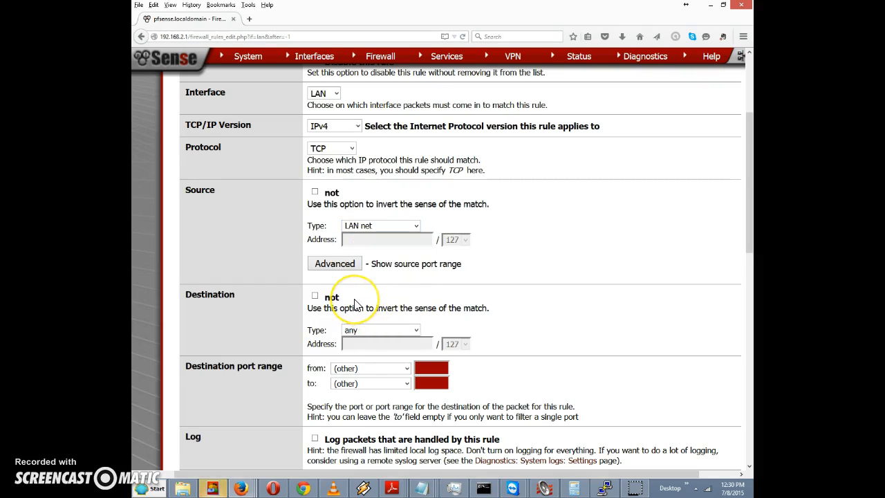
{"action": "scroll", "coordinate": [350, 302], "scroll_direction": "down", "scroll_amount": 2}
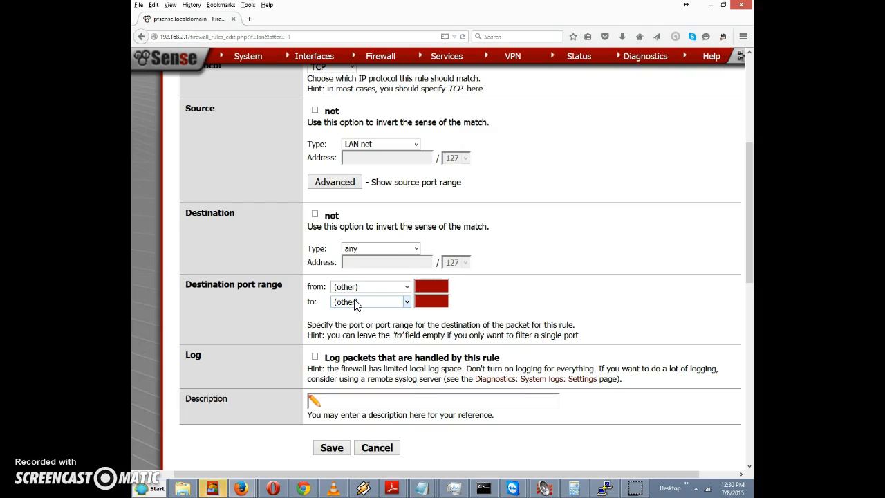
{"action": "left_click", "coordinate": [374, 250]}
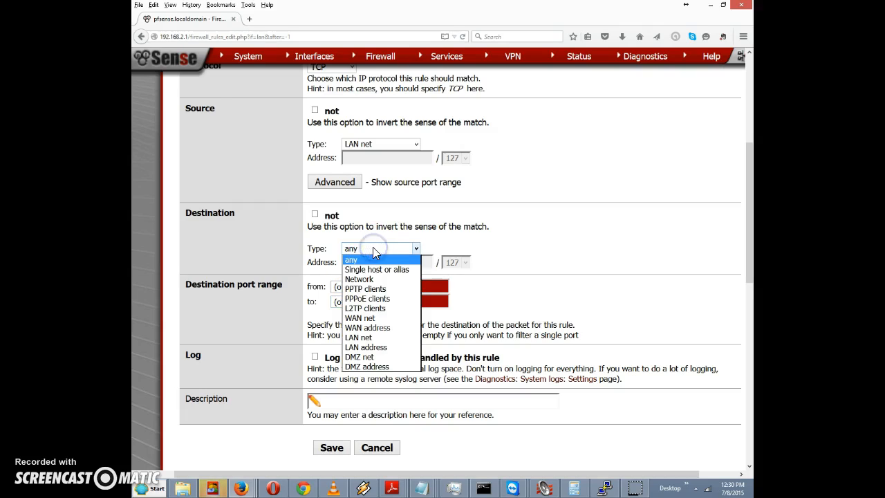
{"action": "left_click", "coordinate": [374, 270]}
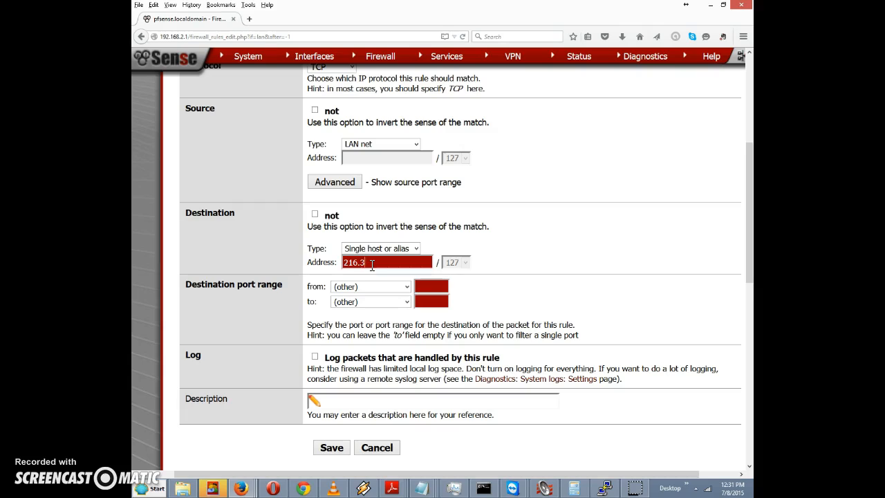
{"action": "left_click", "coordinate": [372, 266]}
{"action": "type", "text": "216.34.181.45"}
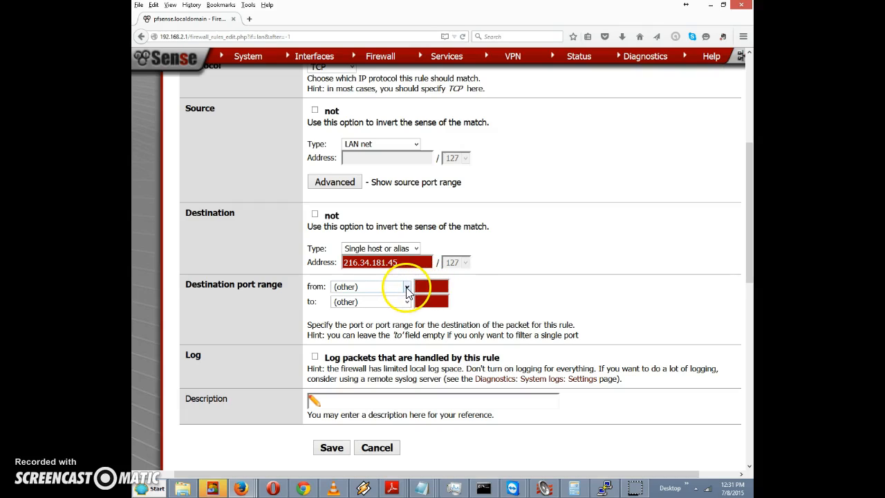
{"action": "left_click", "coordinate": [406, 287]}
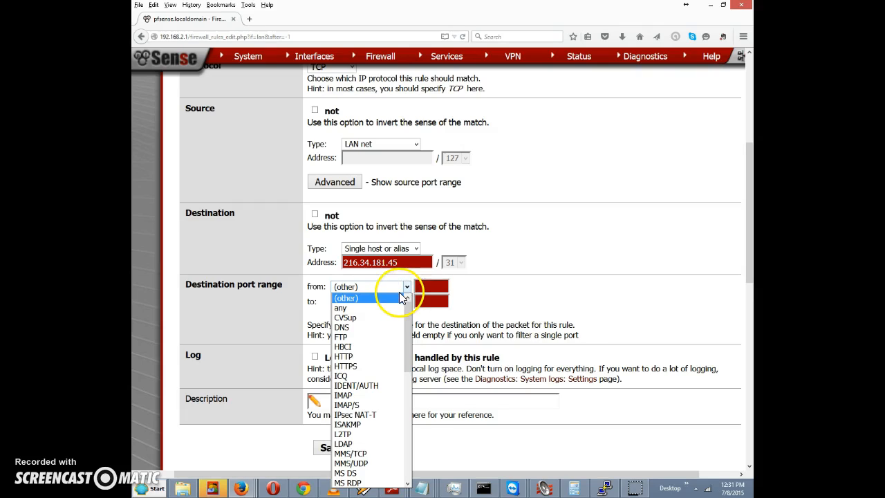
{"action": "left_click", "coordinate": [354, 357]}
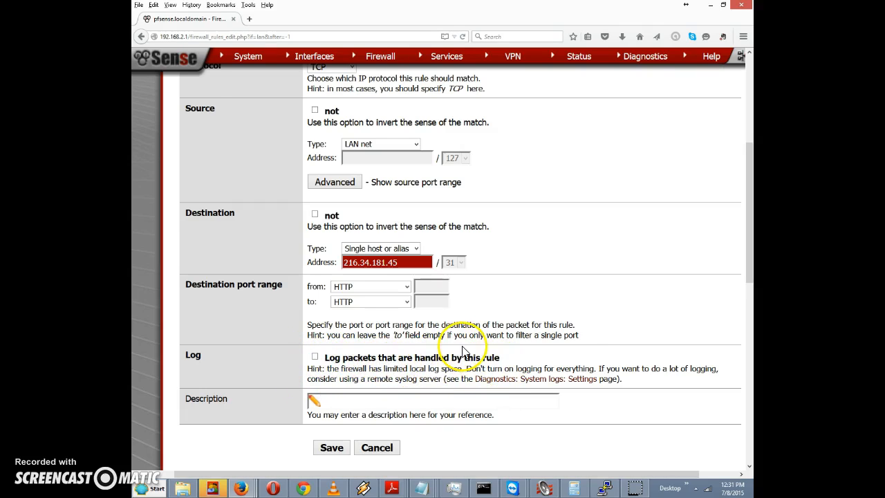
{"action": "left_click_drag", "start_coordinate": [746, 246], "coordinate": [750, 276]}
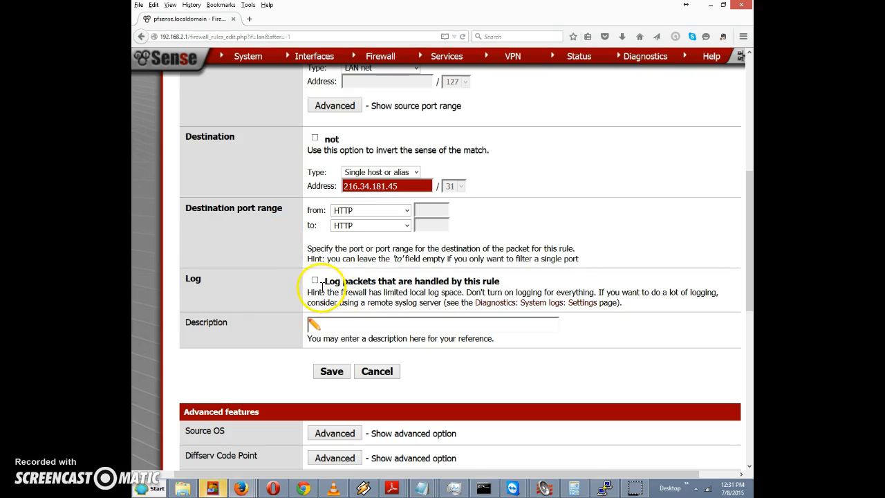
- Give the rule the description 'Block Slashdot rule' and save it
{"action": "left_click", "coordinate": [333, 322]}
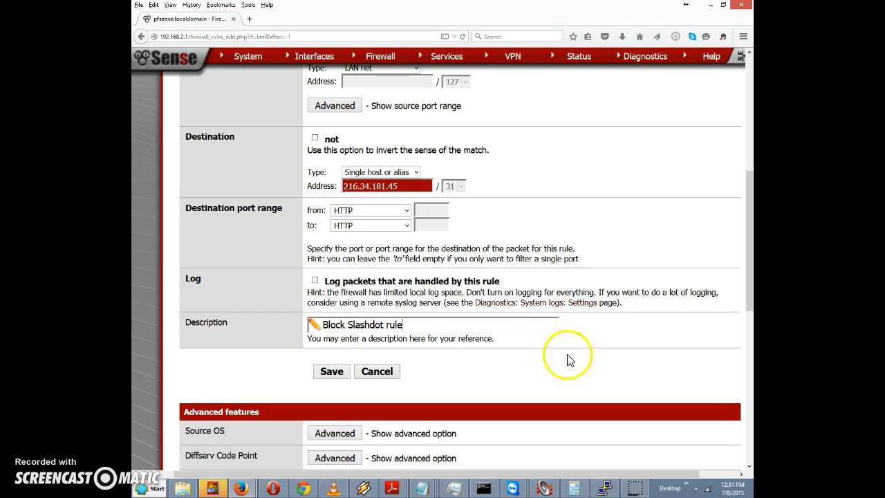
{"action": "left_click_drag", "start_coordinate": [749, 245], "coordinate": [745, 220]}
{"action": "left_click", "coordinate": [339, 434]}
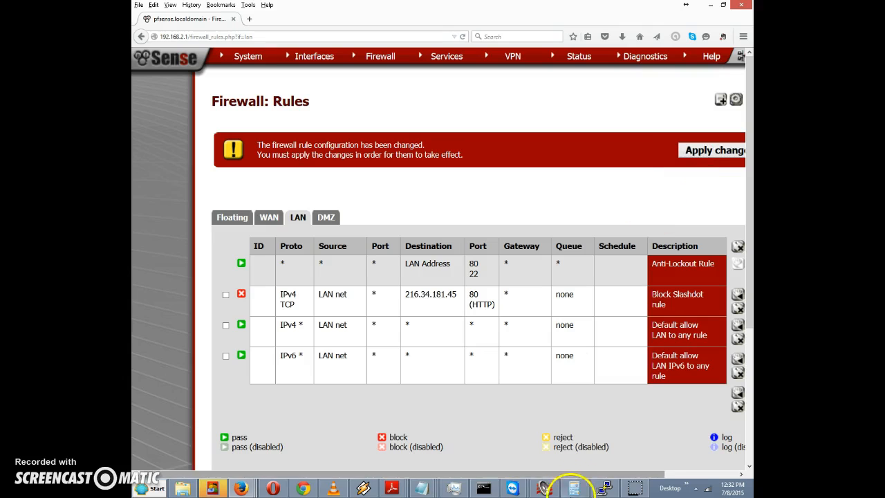
- Apply the rule changes so Block Slashdot sits active above the default LAN allows
{"action": "left_click_drag", "start_coordinate": [533, 473], "coordinate": [578, 473]}
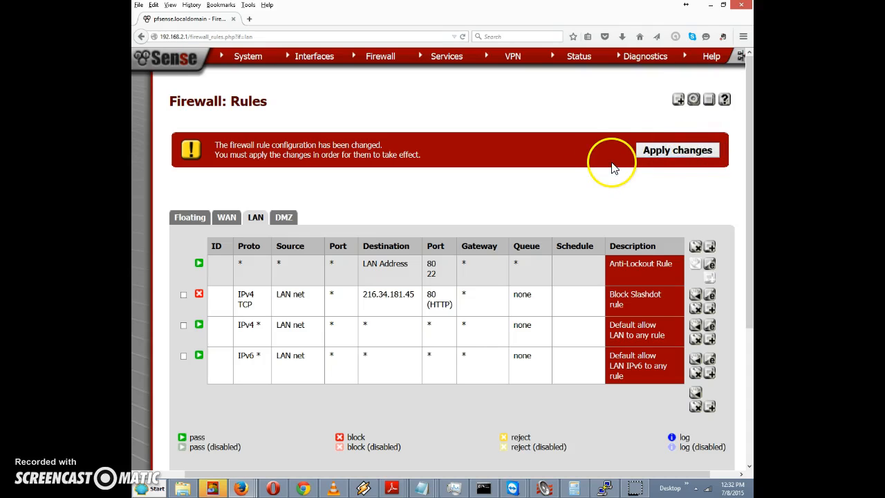
{"action": "left_click", "coordinate": [658, 152]}
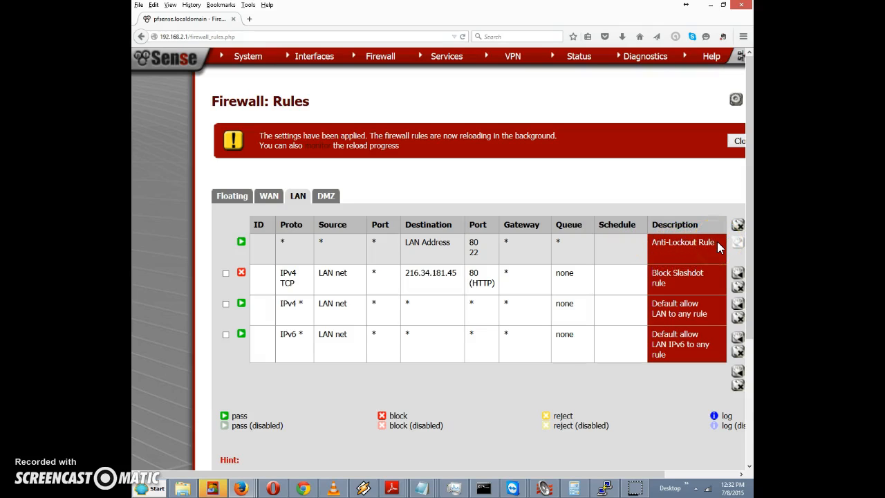
{"action": "left_click", "coordinate": [698, 242]}
{"action": "left_click", "coordinate": [699, 248]}
{"action": "left_click", "coordinate": [692, 243]}
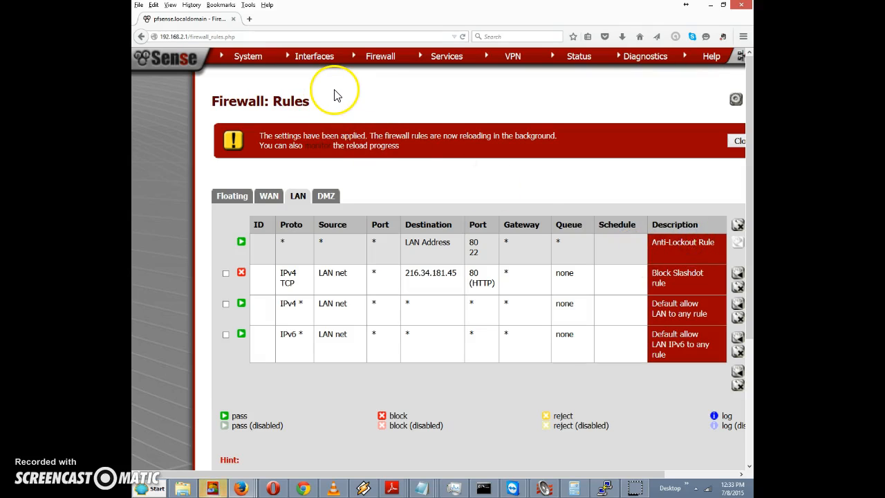
- Check 'Disable webConfigurator anti-lockout rule' in System > Advanced admin access and save
{"action": "mouse_move", "coordinate": [250, 60]}
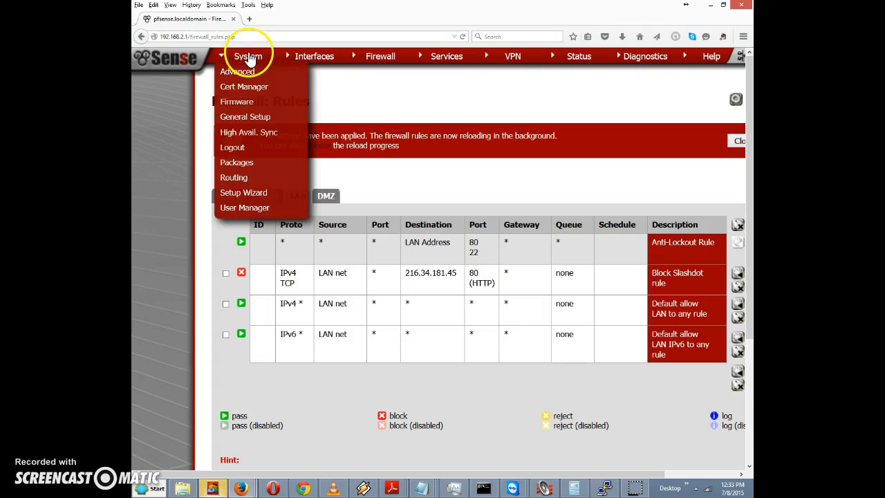
{"action": "left_click", "coordinate": [243, 85]}
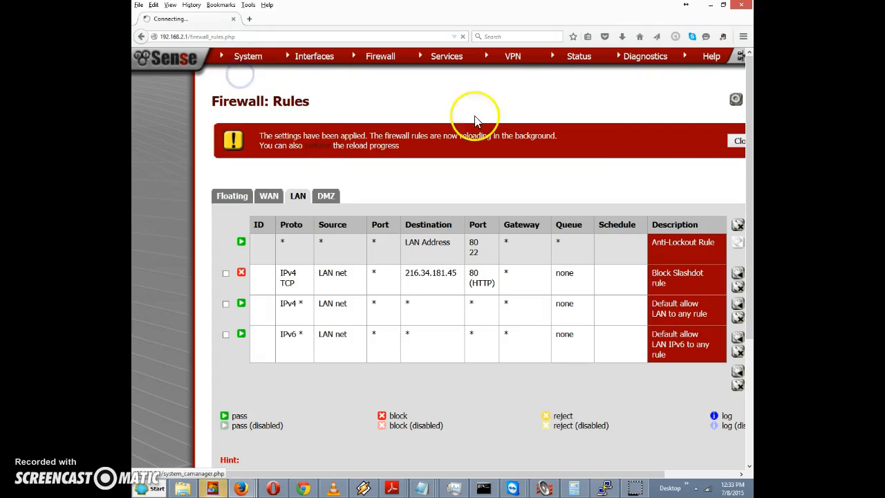
{"action": "left_click_drag", "start_coordinate": [750, 114], "coordinate": [750, 193]}
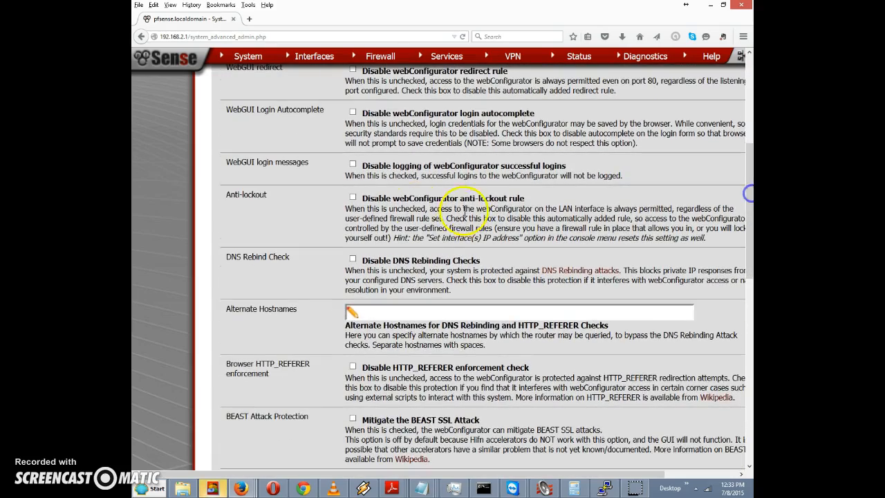
{"action": "left_click", "coordinate": [354, 199]}
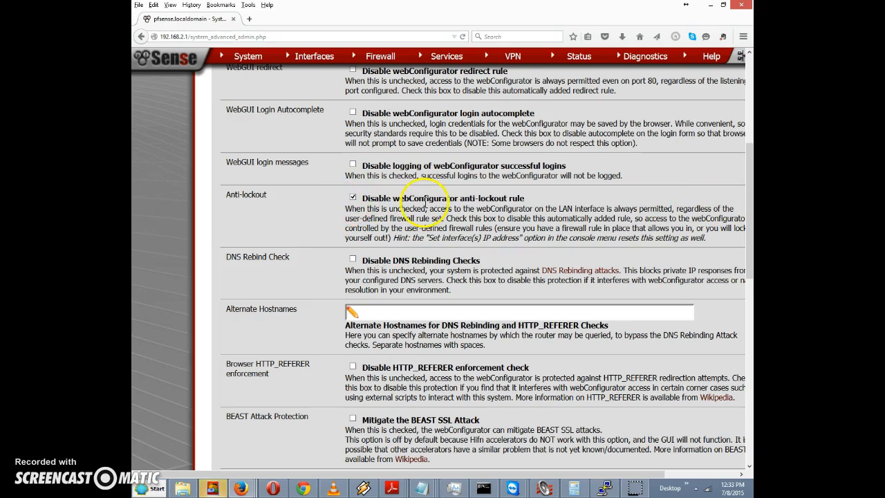
{"action": "left_click_drag", "start_coordinate": [747, 231], "coordinate": [741, 384]}
{"action": "left_click", "coordinate": [366, 393]}
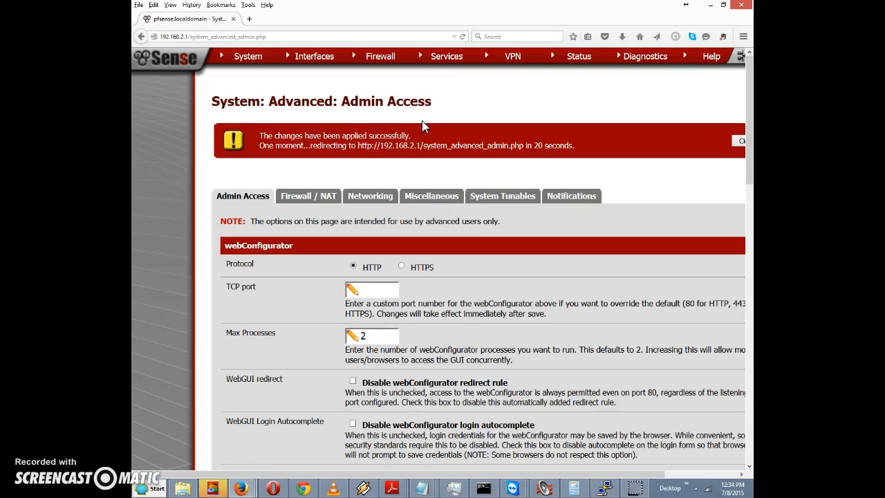
{"action": "left_click", "coordinate": [381, 58]}
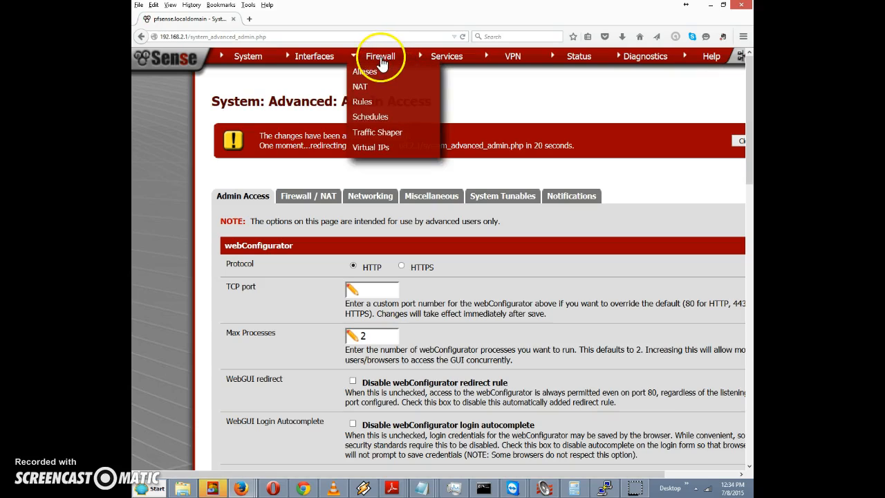
- Show the LAN firewall rules again, now led by Block Slashdot rule
{"action": "left_click", "coordinate": [366, 103]}
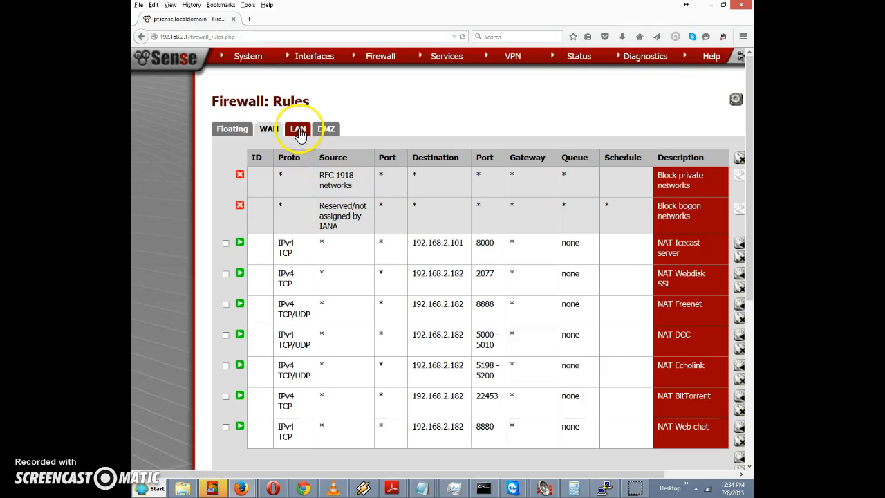
{"action": "left_click", "coordinate": [299, 131]}
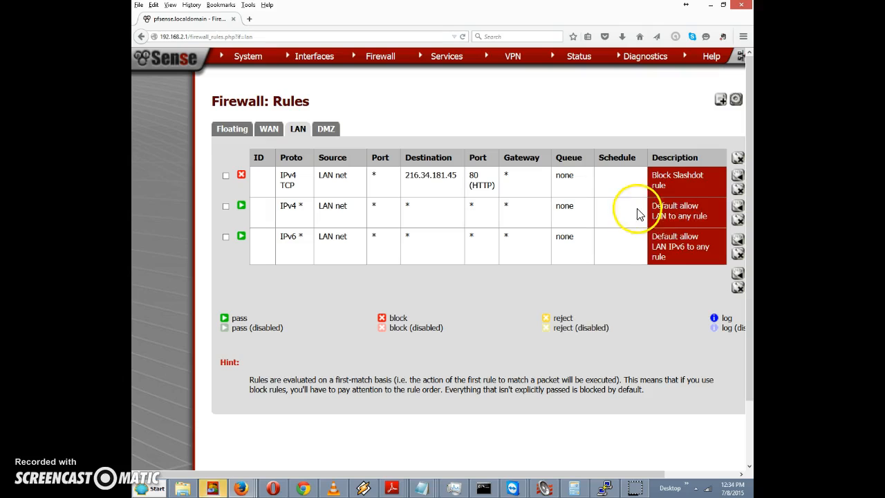
- Load slashdot.org in a new Firefox tab to test the block
{"action": "left_click", "coordinate": [249, 19]}
{"action": "left_click", "coordinate": [292, 38]}
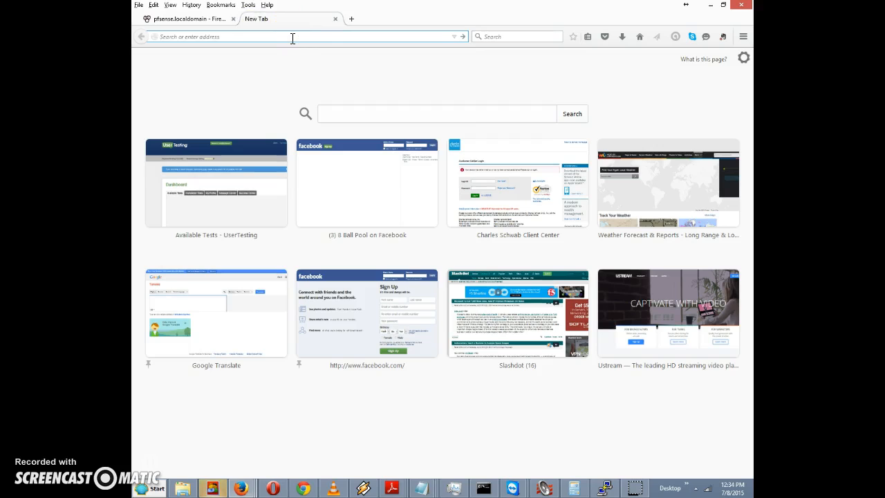
{"action": "type", "text": "slash"}
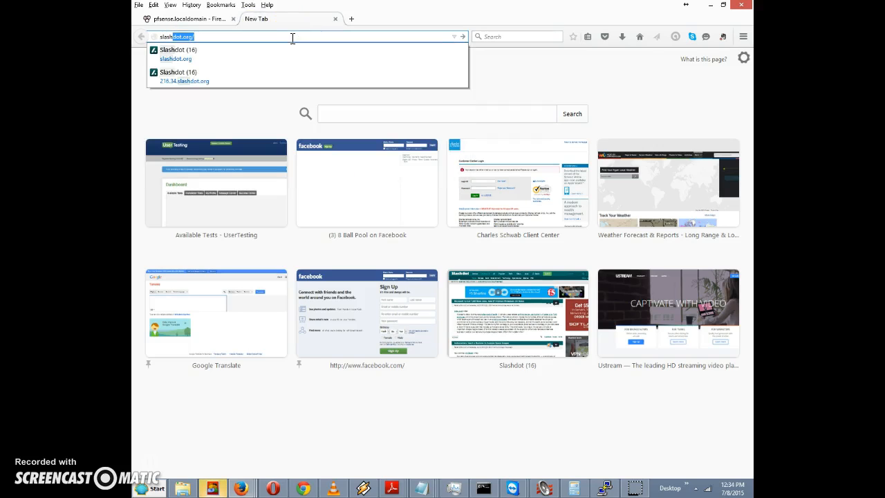
{"action": "key", "text": "Return"}
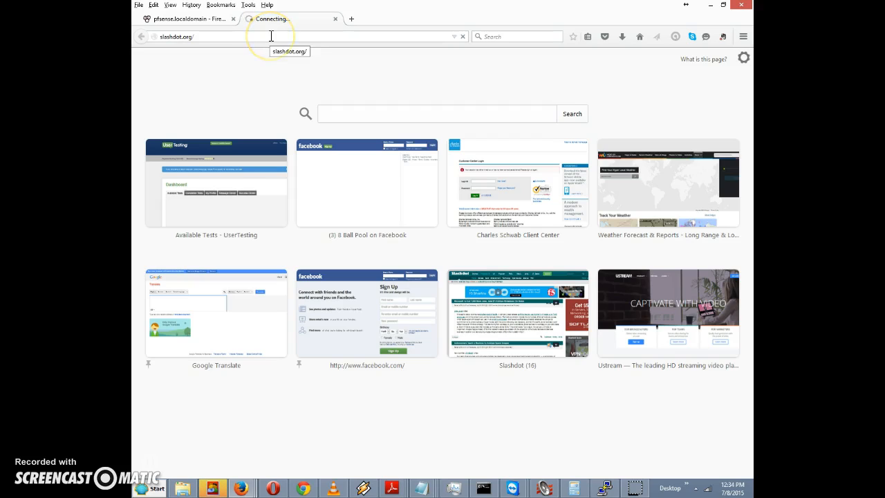
- Back in pfSense, tick 'Disable this rule' on Block Slashdot rule and save it
{"action": "left_click", "coordinate": [461, 37]}
{"action": "left_click", "coordinate": [212, 19]}
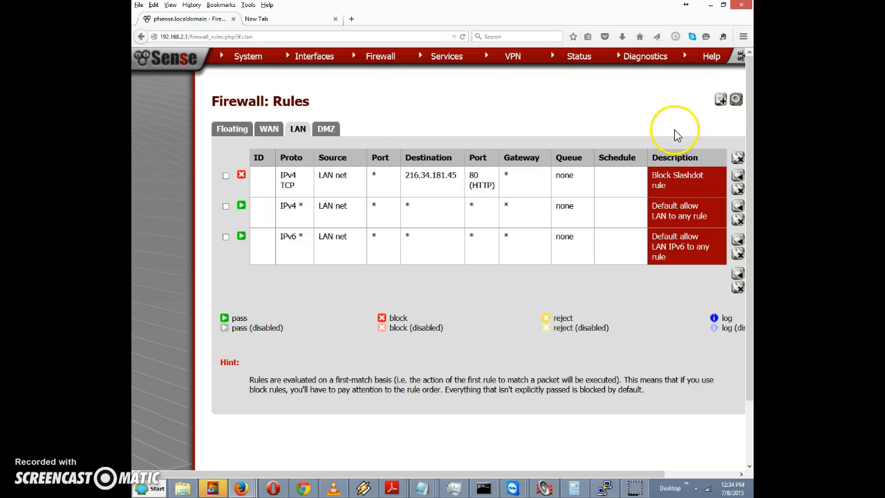
{"action": "left_click_drag", "start_coordinate": [514, 475], "coordinate": [581, 476]}
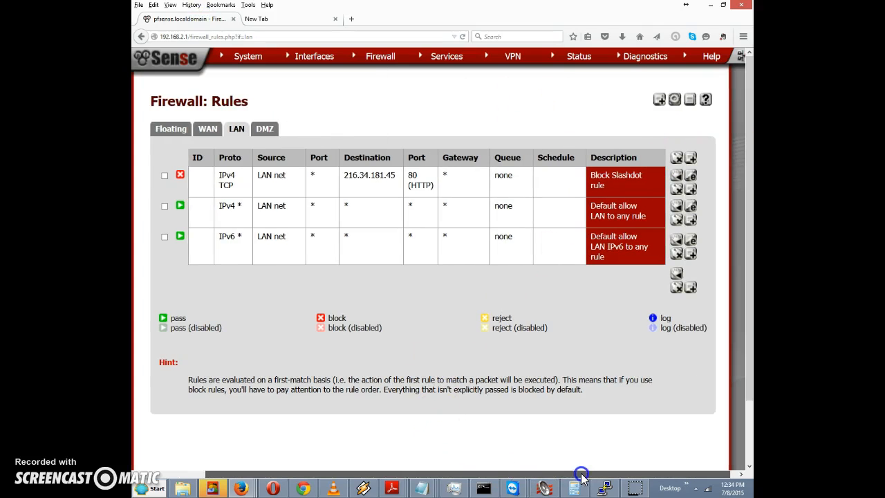
{"action": "left_click", "coordinate": [692, 181]}
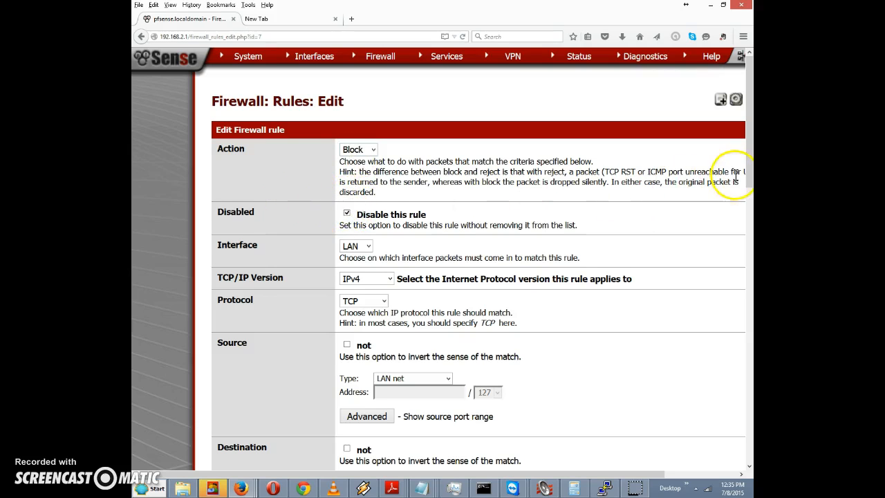
{"action": "left_click_drag", "start_coordinate": [747, 164], "coordinate": [726, 411]}
{"action": "left_click", "coordinate": [362, 406]}
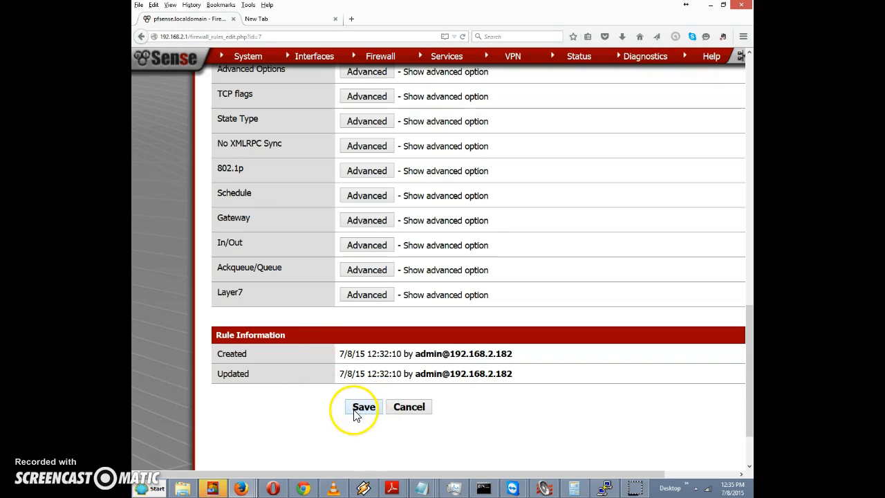
{"action": "left_click", "coordinate": [361, 407]}
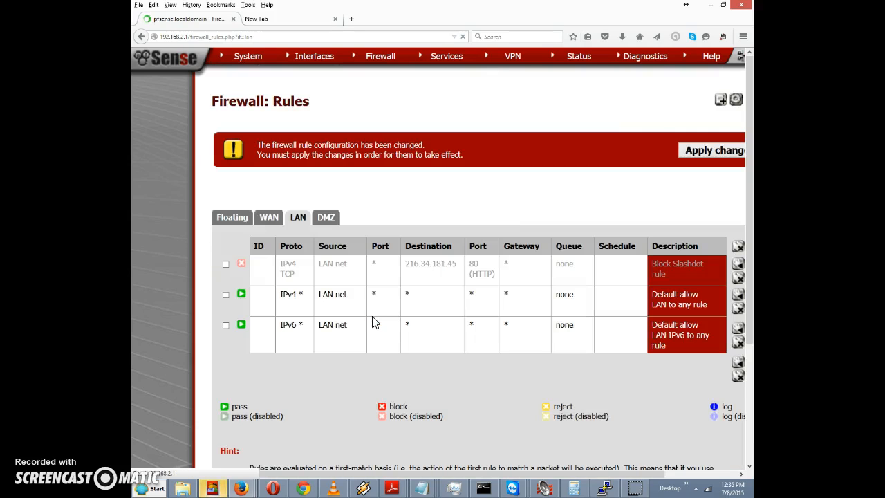
- Apply the disabled Block Slashdot rule and reload slashdot.org, which now loads successfully
{"action": "left_click", "coordinate": [695, 150]}
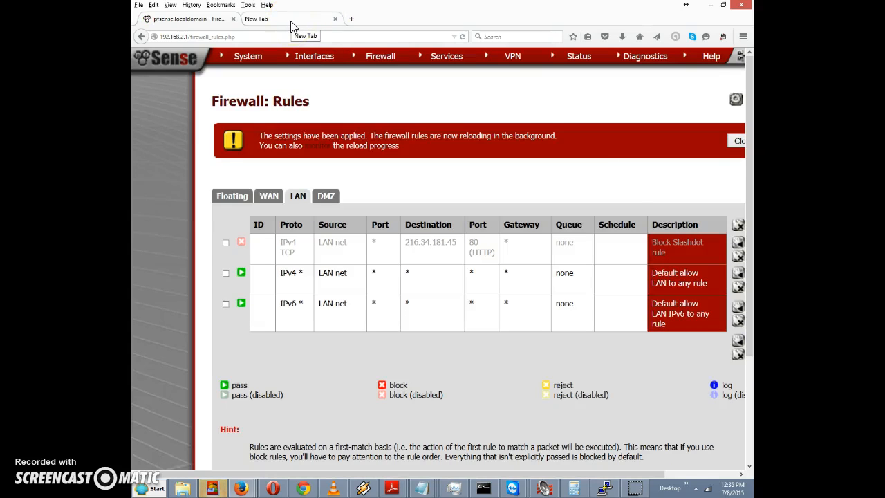
{"action": "left_click", "coordinate": [292, 20]}
{"action": "left_click", "coordinate": [265, 36]}
{"action": "left_click", "coordinate": [274, 36]}
{"action": "key", "text": "Return"}
{"action": "left_click", "coordinate": [263, 39]}
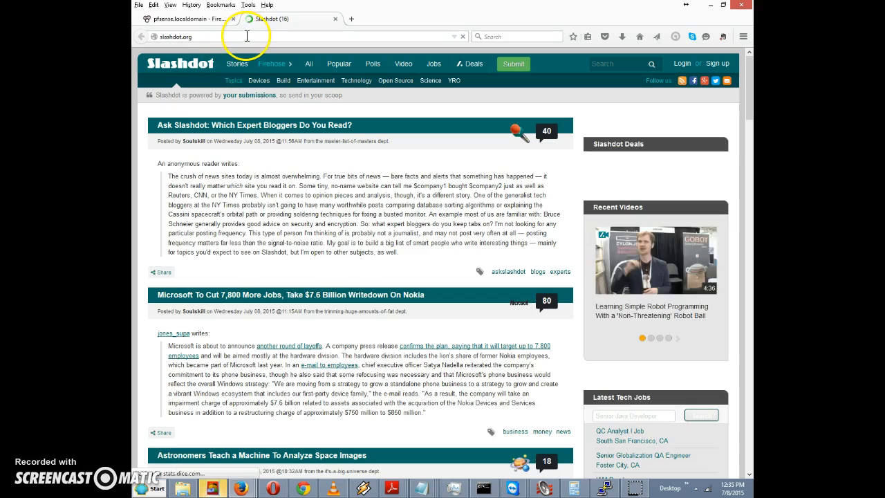
- Leave the loaded Slashdot page and return to the pfSense firewall rules tab
{"action": "left_click", "coordinate": [246, 36]}
{"action": "double_click", "coordinate": [246, 36]}
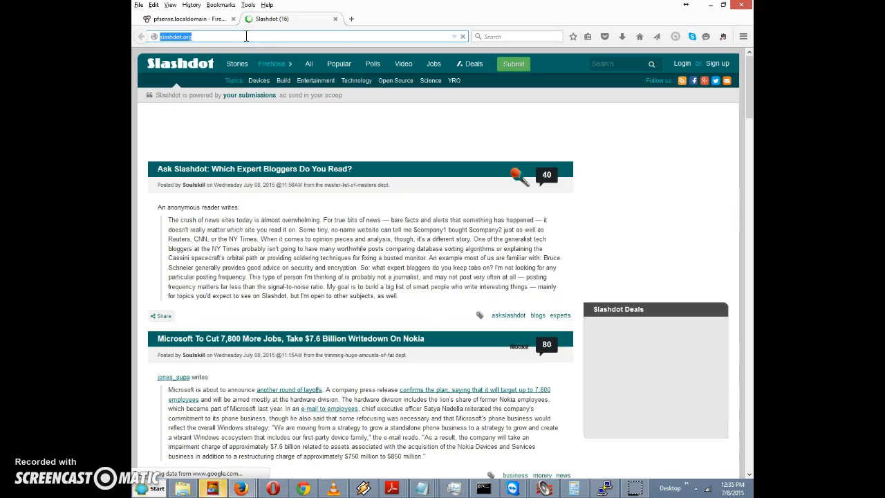
{"action": "left_click", "coordinate": [245, 36]}
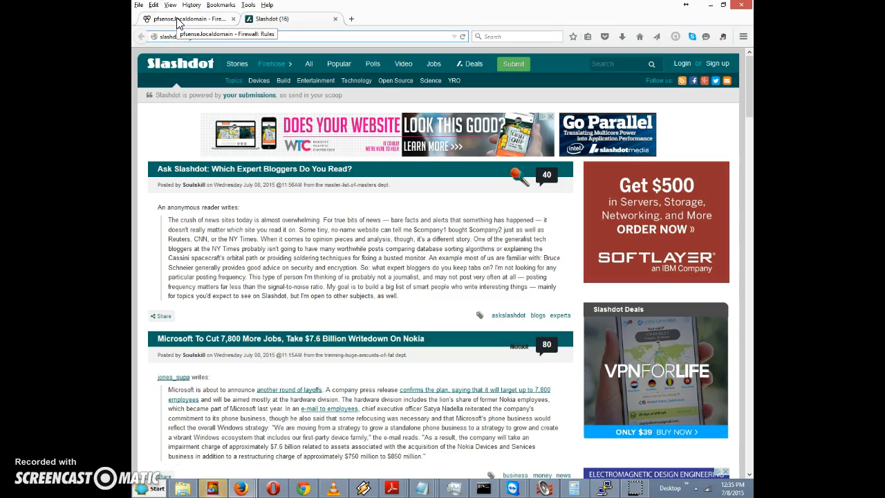
{"action": "left_click", "coordinate": [178, 21]}
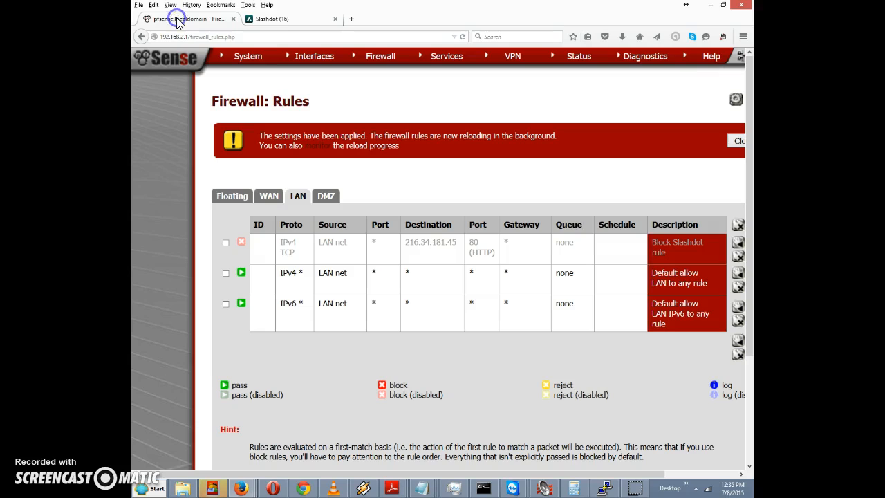
- Close the 'settings have been applied' banner above the LAN firewall rules
{"action": "left_click", "coordinate": [738, 143]}
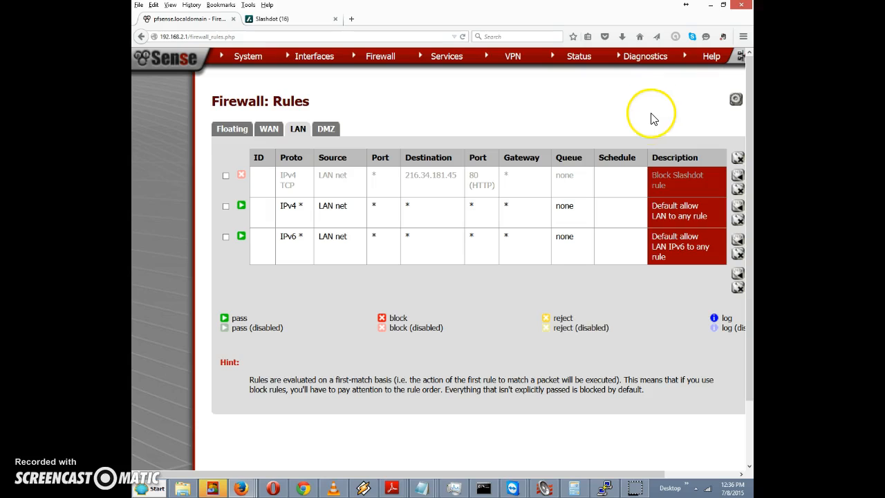
{"action": "mouse_move", "coordinate": [640, 61]}
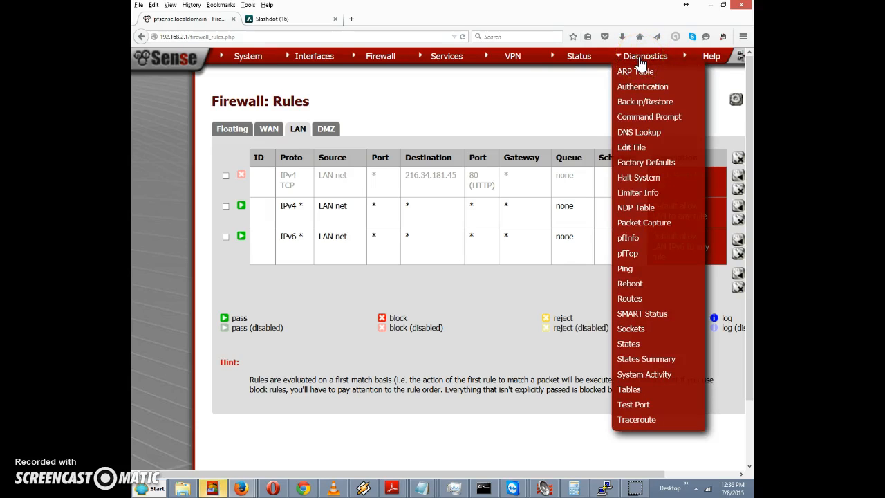
- Run Diagnostics > DNS Lookup on youtube.com, getting sixteen 167.206.245.x addresses
{"action": "left_click", "coordinate": [646, 132]}
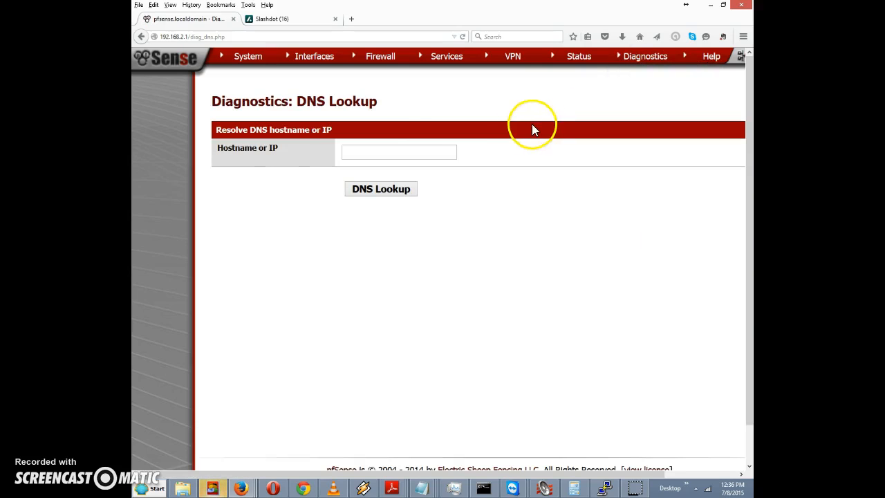
{"action": "left_click", "coordinate": [396, 152]}
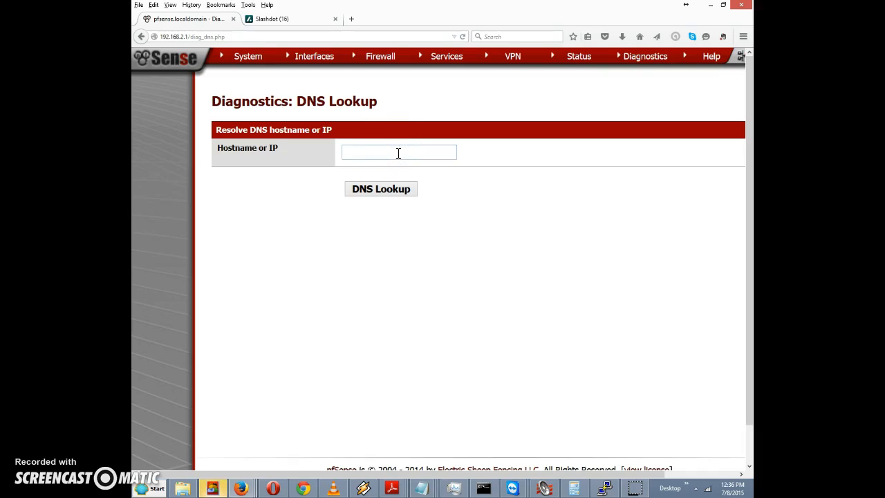
{"action": "type", "text": "youtube.com"}
{"action": "left_click", "coordinate": [374, 188]}
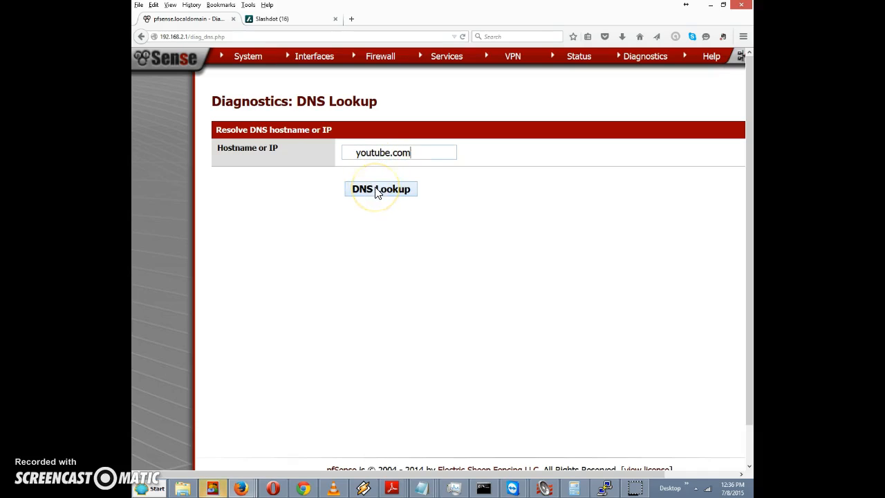
{"action": "left_click", "coordinate": [375, 191]}
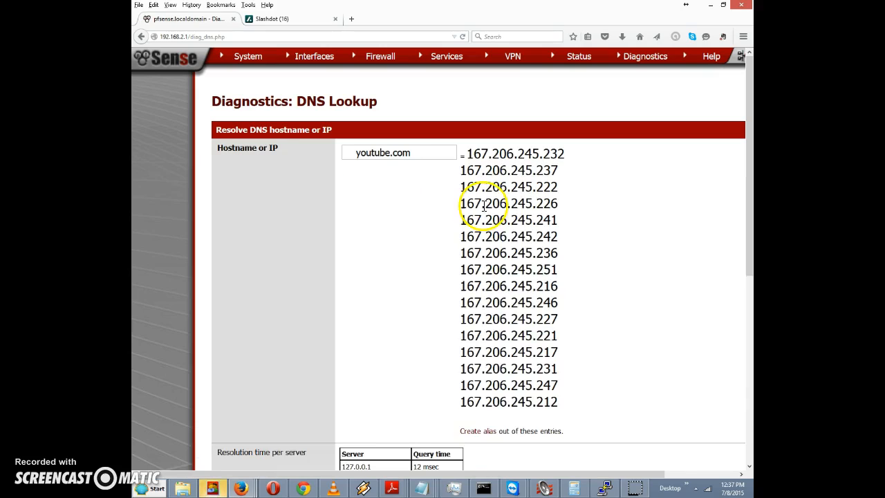
{"action": "mouse_move", "coordinate": [749, 160]}
{"action": "left_mouse_down"}
{"action": "mouse_move", "coordinate": [750, 224]}
{"action": "mouse_move", "coordinate": [749, 163]}
{"action": "mouse_move", "coordinate": [749, 173]}
{"action": "left_mouse_up"}
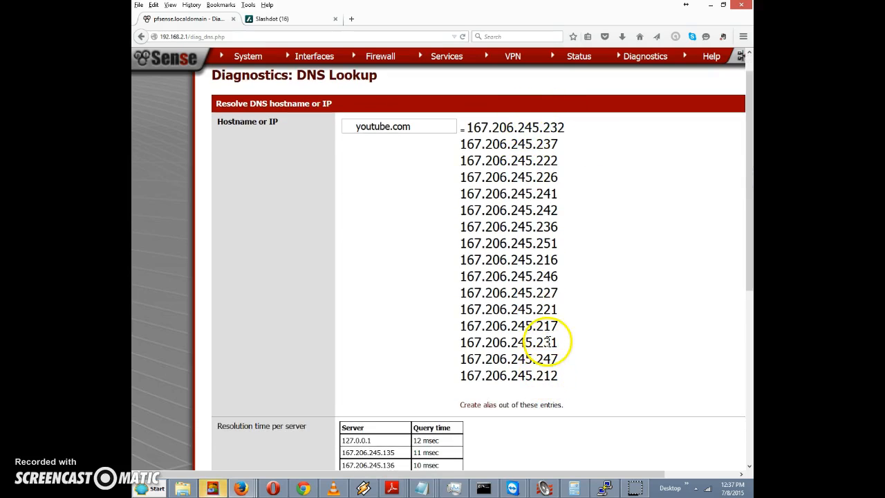
{"action": "mouse_move", "coordinate": [748, 277]}
{"action": "left_mouse_down"}
{"action": "mouse_move", "coordinate": [750, 376]}
{"action": "mouse_move", "coordinate": [749, 275]}
{"action": "left_mouse_up"}
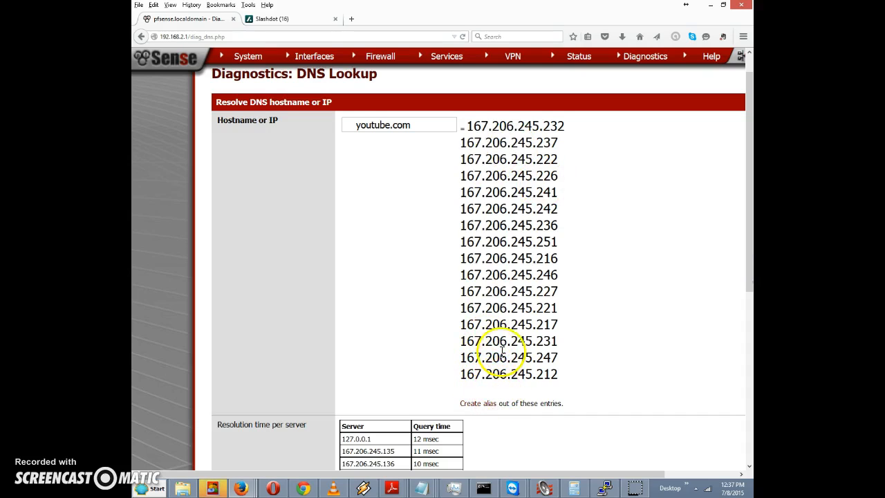
- Turn the sixteen resolved youtube.com addresses into an alias named youtube_com
{"action": "left_click", "coordinate": [480, 406]}
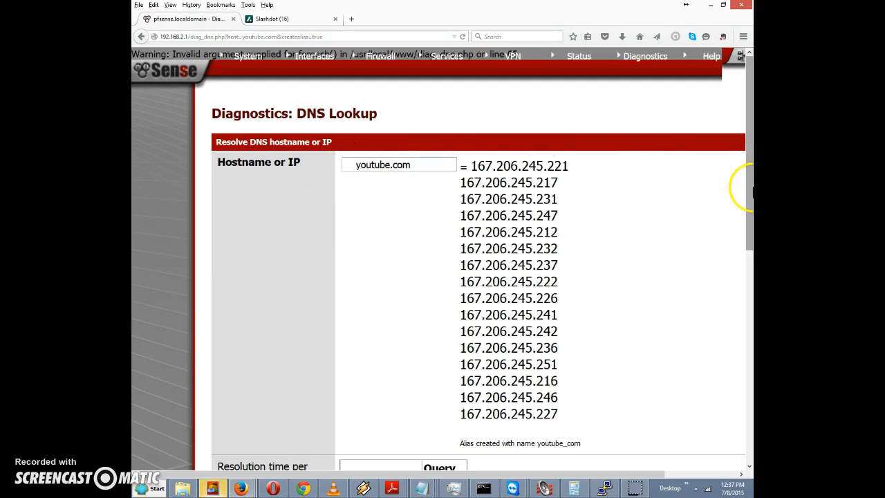
{"action": "left_click", "coordinate": [750, 166]}
{"action": "left_click_drag", "start_coordinate": [750, 166], "coordinate": [745, 138]}
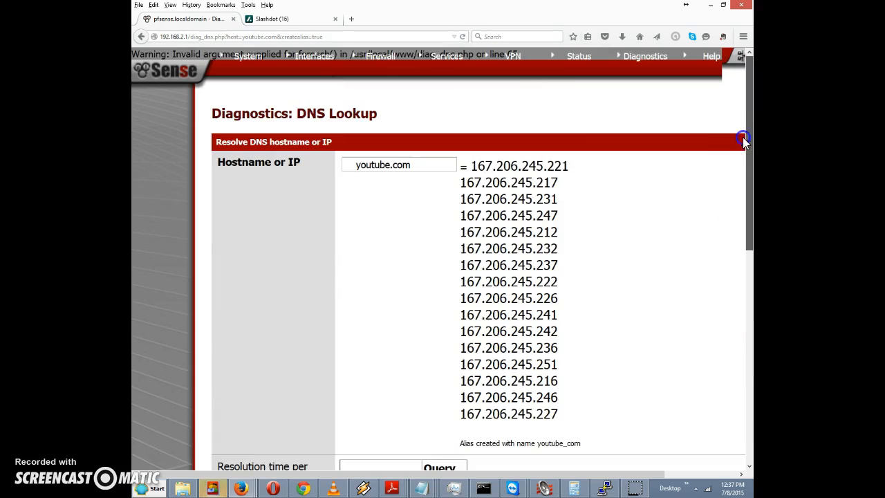
{"action": "mouse_move", "coordinate": [374, 63]}
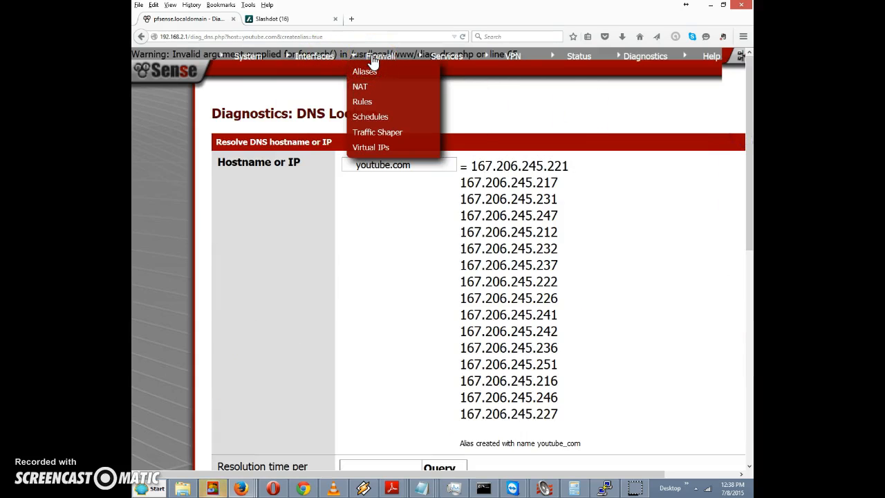
- Check youtube_com under Firewall > Aliases, then show the LAN firewall rules
{"action": "left_click", "coordinate": [366, 70]}
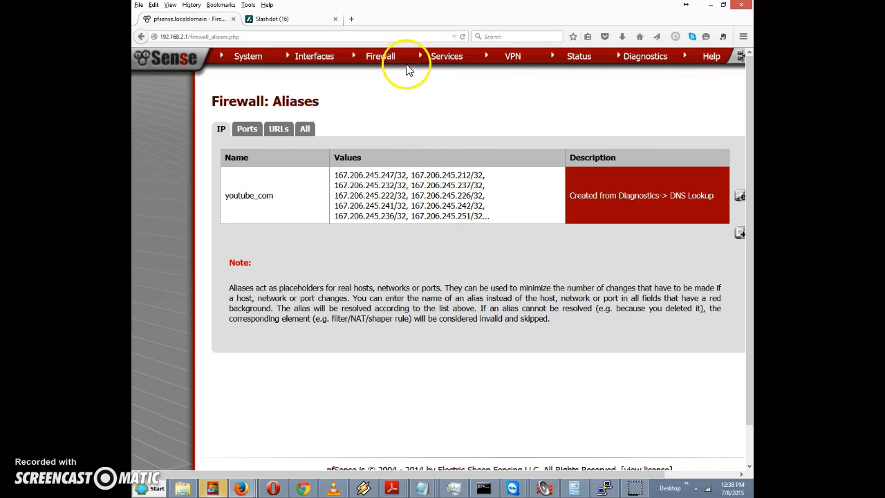
{"action": "mouse_move", "coordinate": [389, 62]}
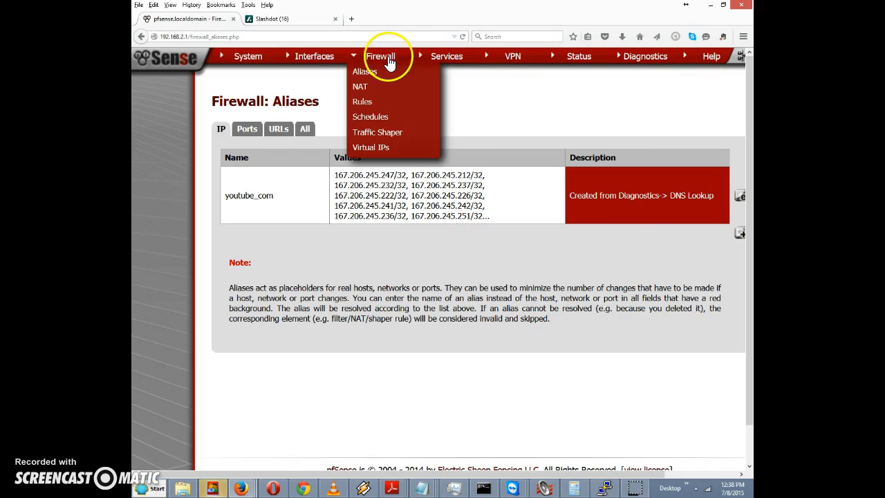
{"action": "left_click", "coordinate": [365, 103]}
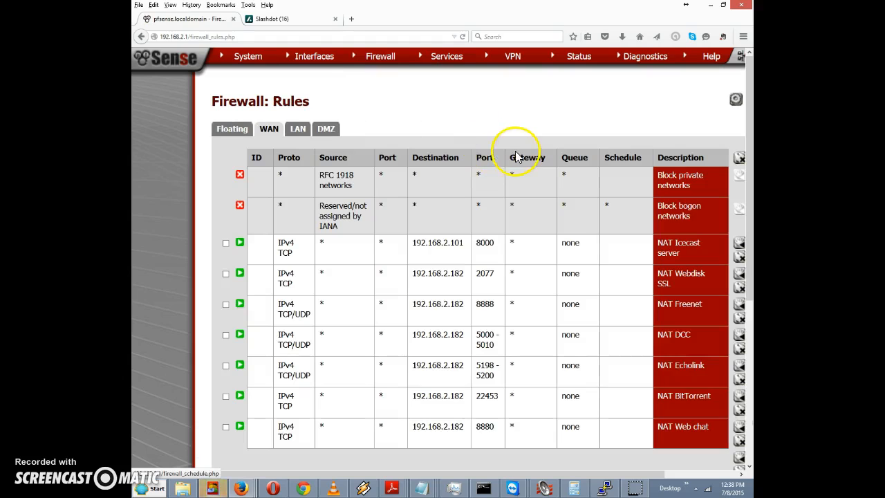
{"action": "left_click", "coordinate": [298, 129]}
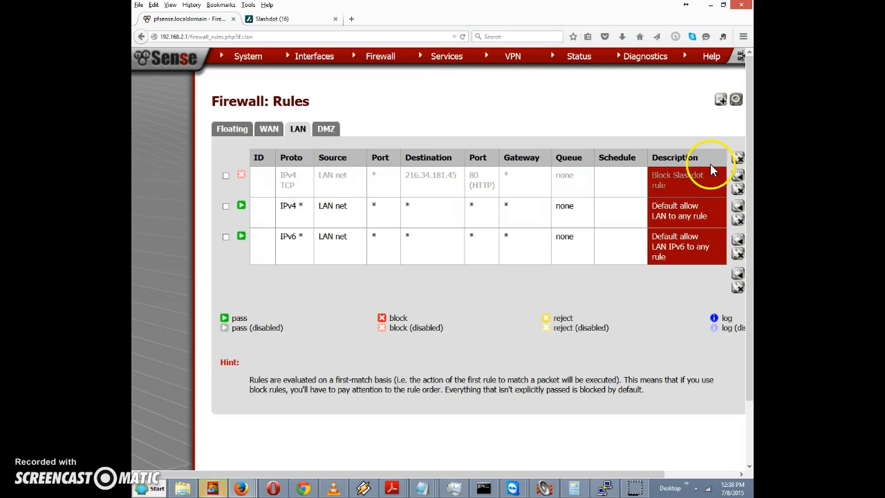
{"action": "left_click_drag", "start_coordinate": [545, 474], "coordinate": [666, 470]}
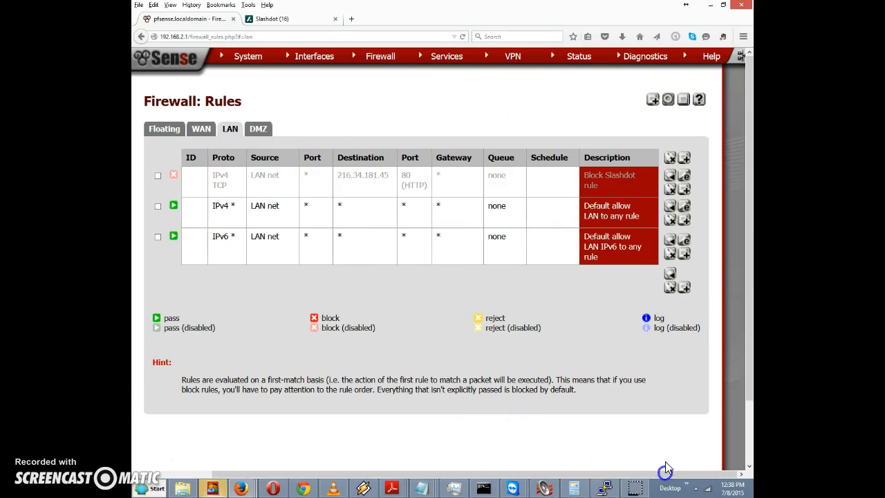
- Add a new LAN rule with Action set to Block and Source set to LAN net
{"action": "left_click", "coordinate": [686, 159]}
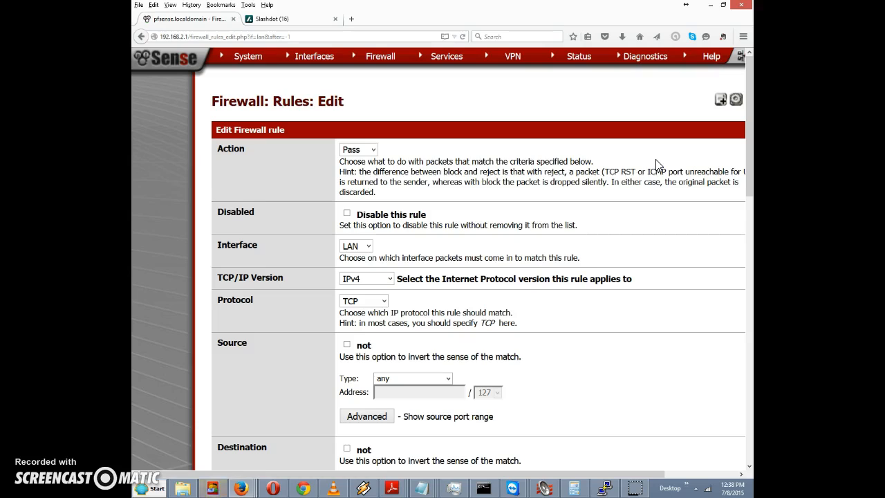
{"action": "left_click", "coordinate": [371, 150]}
{"action": "left_click", "coordinate": [354, 173]}
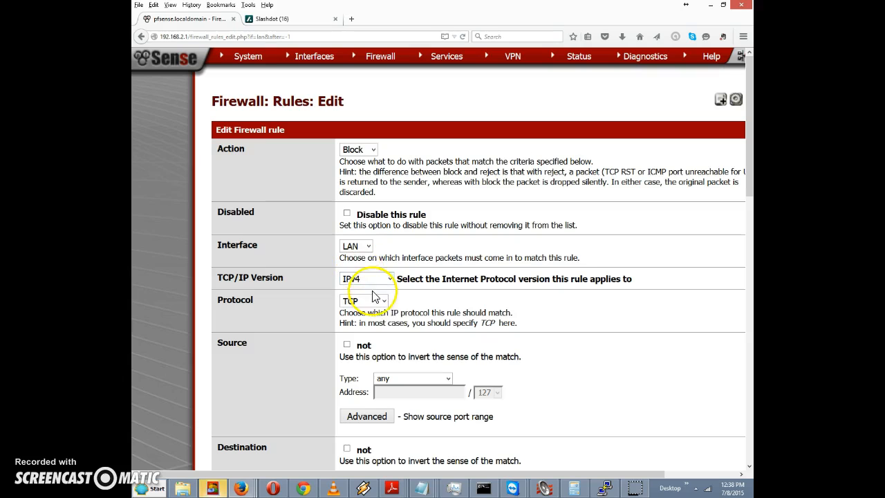
{"action": "left_click_drag", "start_coordinate": [750, 178], "coordinate": [750, 217]}
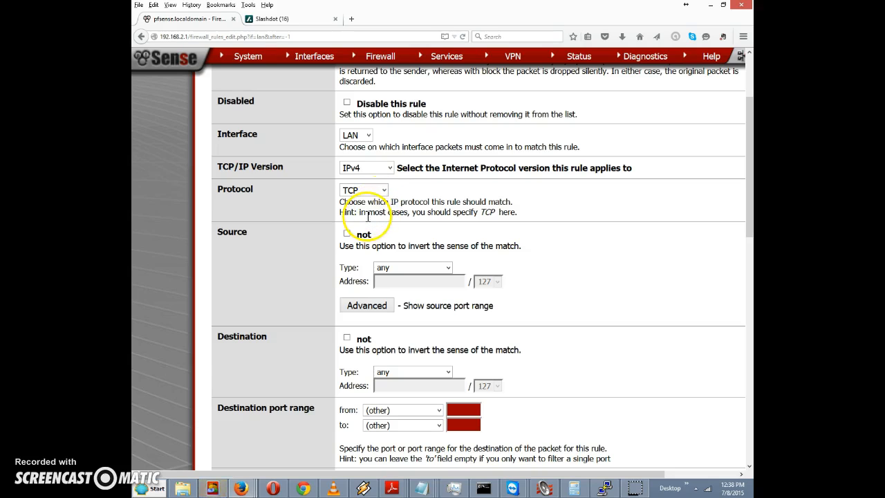
{"action": "left_click", "coordinate": [404, 269]}
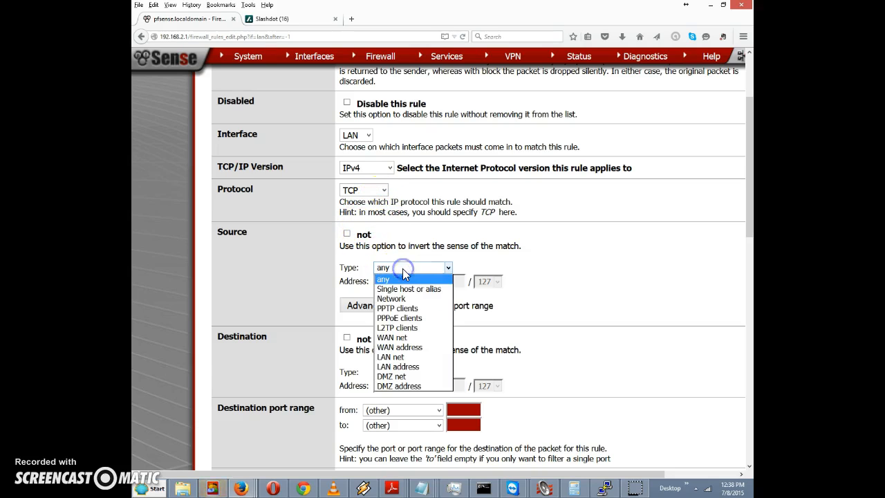
{"action": "left_click", "coordinate": [414, 358]}
{"action": "scroll", "coordinate": [401, 351], "scroll_direction": "down", "scroll_amount": 4}
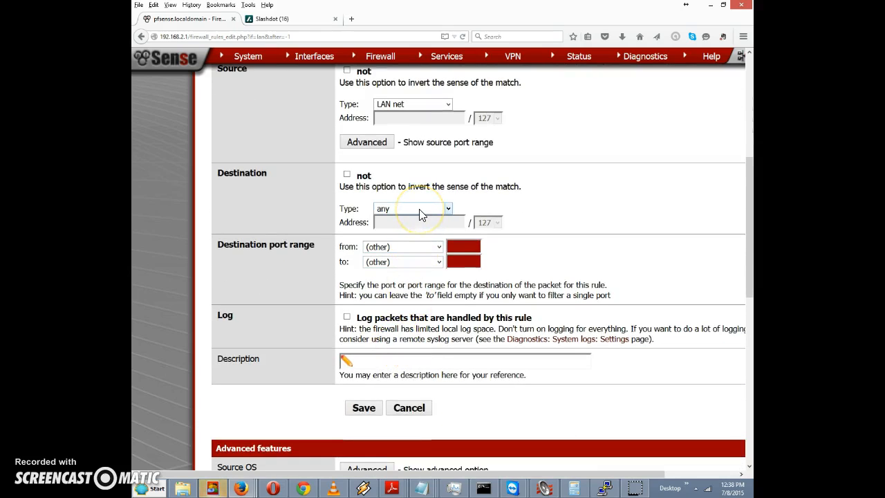
- Set the rule's destination to the youtube_com alias as a single host or alias
{"action": "left_click", "coordinate": [422, 215]}
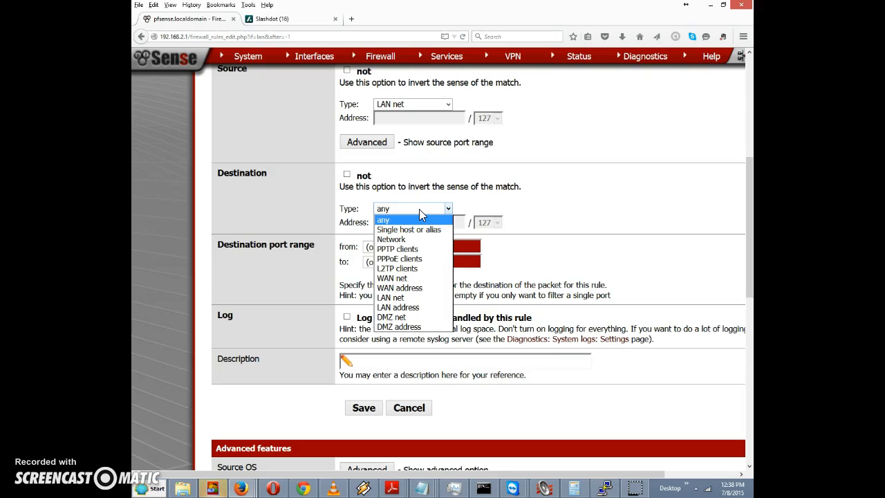
{"action": "left_click", "coordinate": [418, 230]}
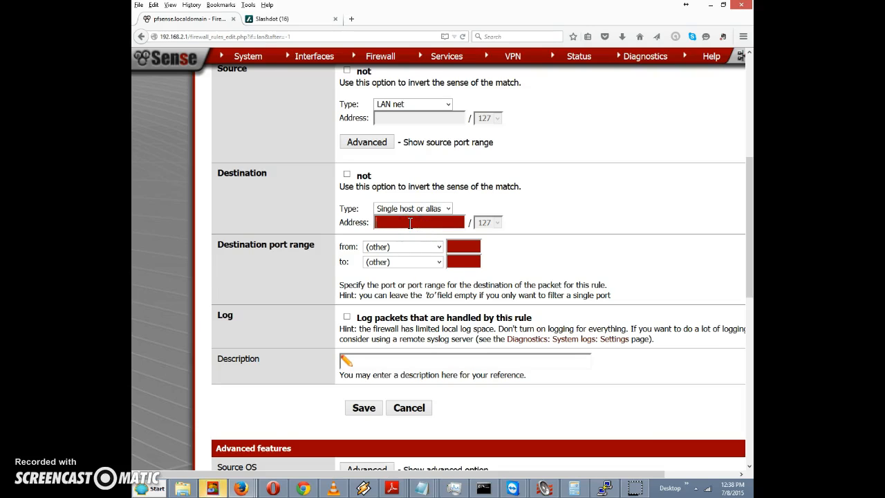
{"action": "type", "text": "youtube_com"}
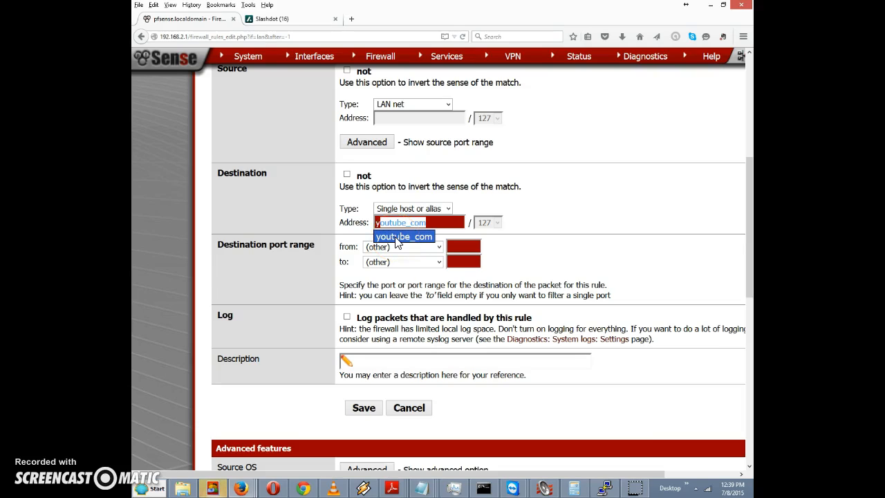
{"action": "left_click", "coordinate": [397, 238]}
{"action": "left_click", "coordinate": [435, 222]}
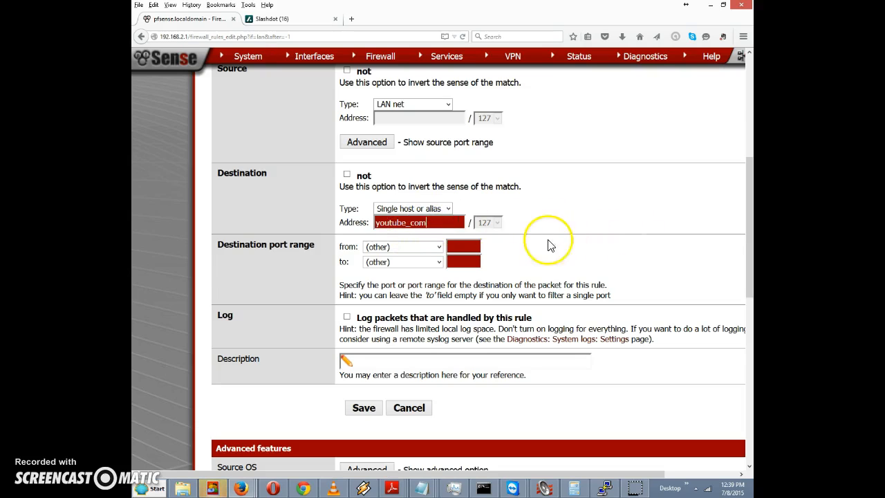
- Restrict the destination port to HTTP, describe it 'Block YouTube rule', and save
{"action": "left_click", "coordinate": [438, 247]}
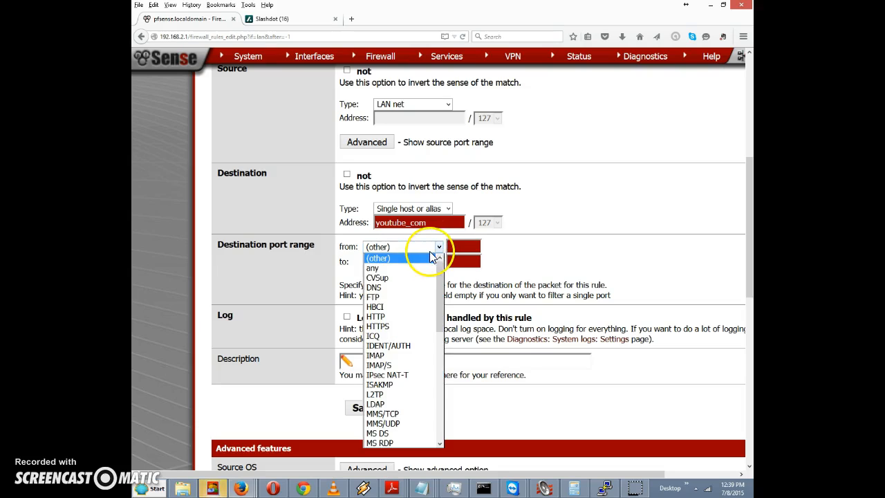
{"action": "left_click", "coordinate": [404, 317]}
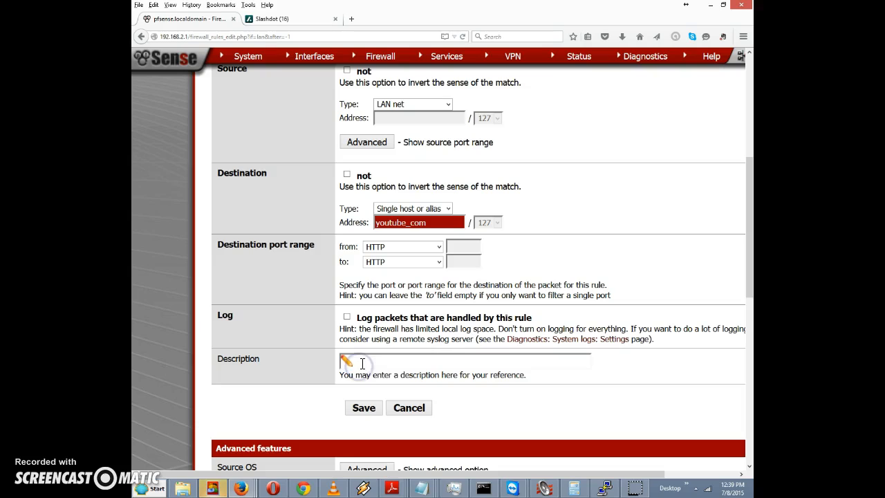
{"action": "left_click", "coordinate": [392, 366]}
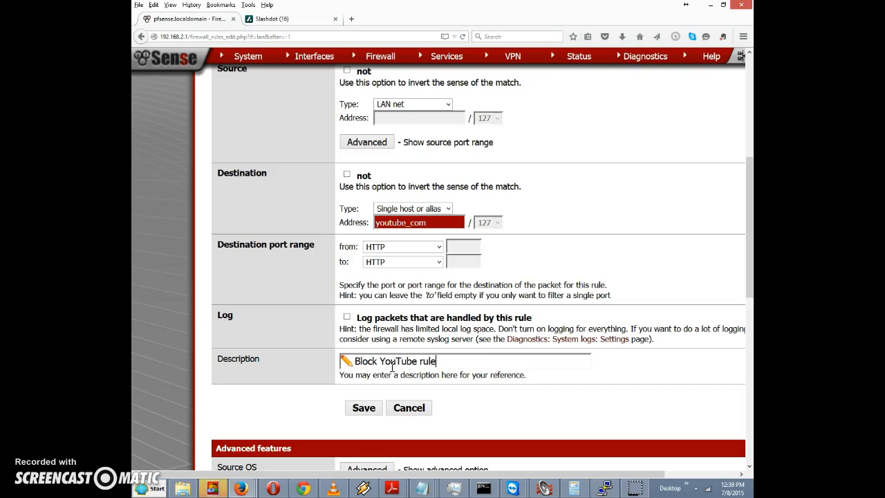
{"action": "left_click", "coordinate": [359, 410]}
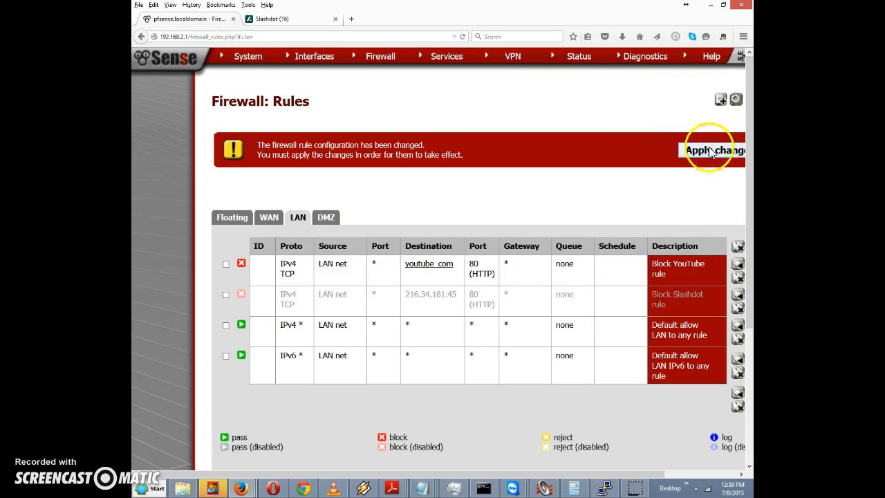
- Apply the pending firewall changes so the Block YouTube rule takes effect
{"action": "left_click", "coordinate": [689, 154]}
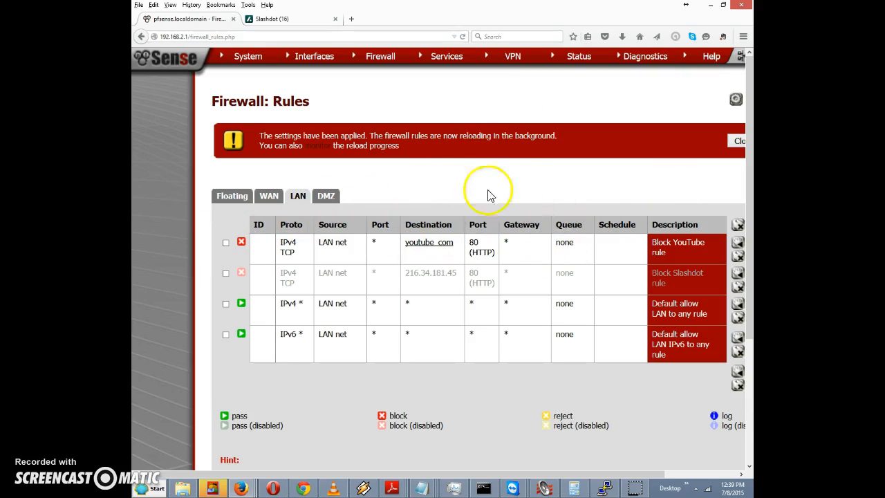
- Try youtube.com/ in a new tab, stop the stalled load, and return to pfSense
{"action": "left_click", "coordinate": [352, 20]}
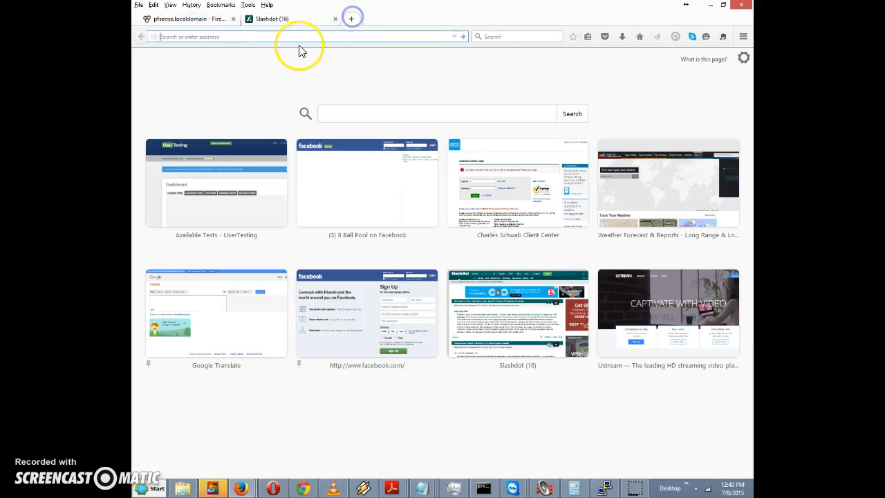
{"action": "type", "text": "youtube.com/"}
{"action": "key", "text": "Return"}
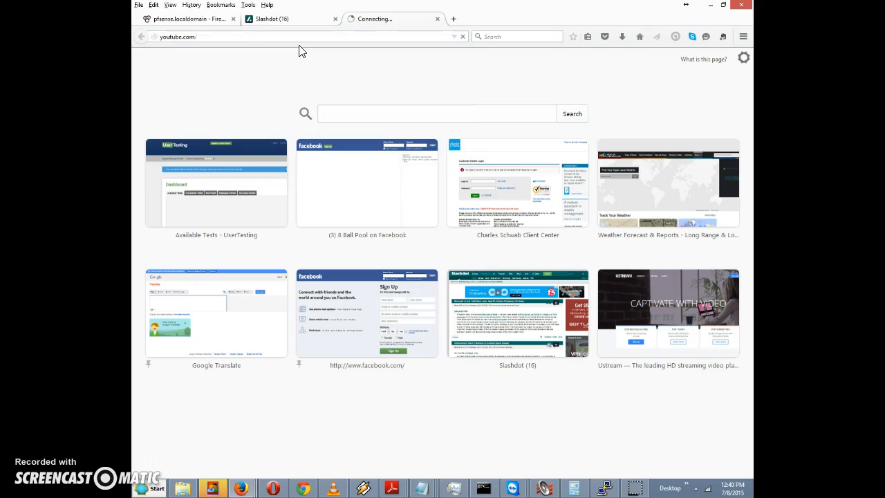
{"action": "left_click", "coordinate": [282, 58]}
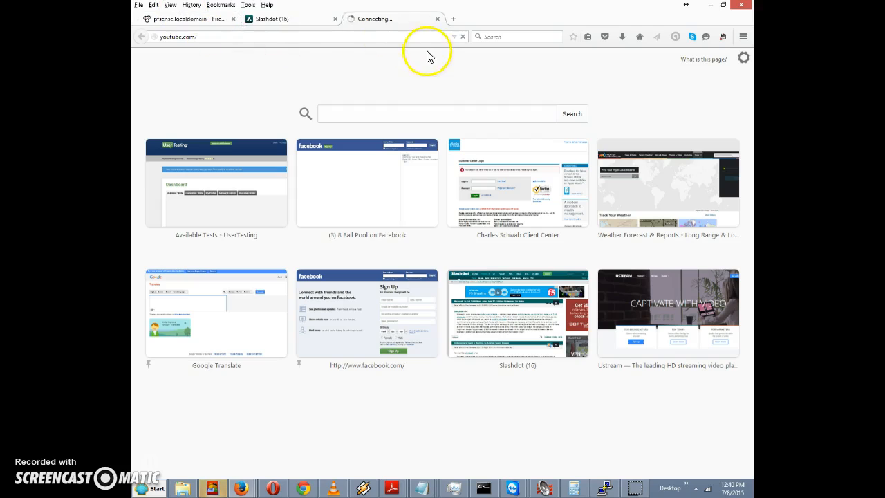
{"action": "left_click", "coordinate": [462, 36]}
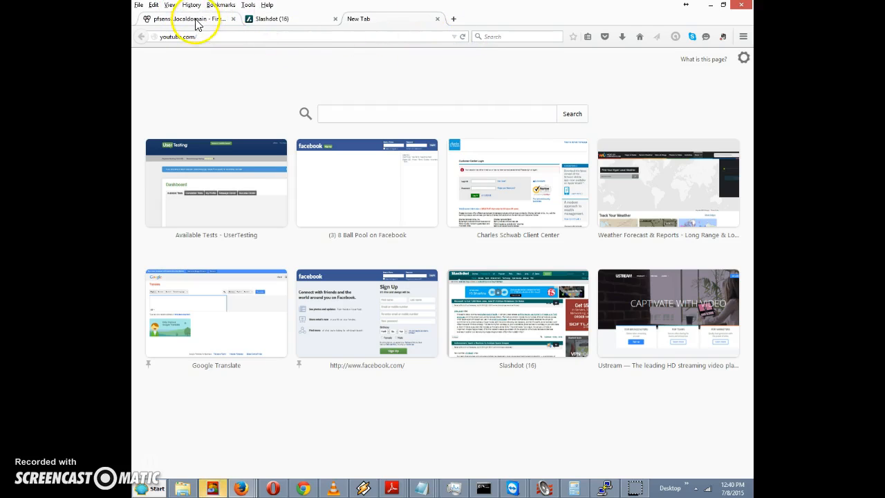
{"action": "left_click", "coordinate": [195, 21]}
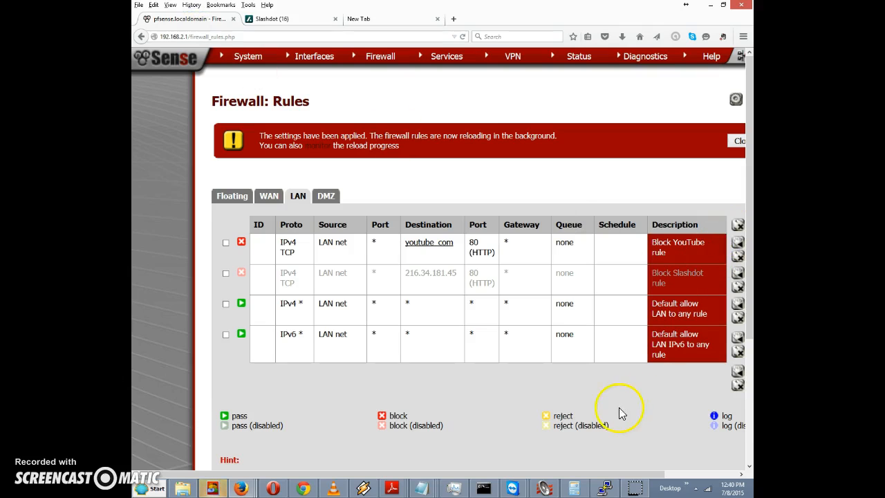
- Mark the Block YouTube LAN rule as disabled, save it, and apply the firewall change
{"action": "left_click_drag", "start_coordinate": [593, 474], "coordinate": [664, 470]}
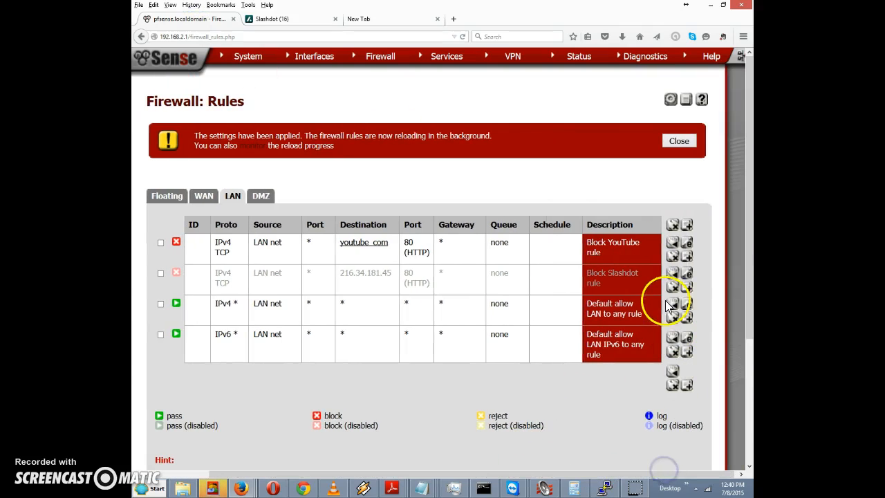
{"action": "left_click", "coordinate": [690, 246]}
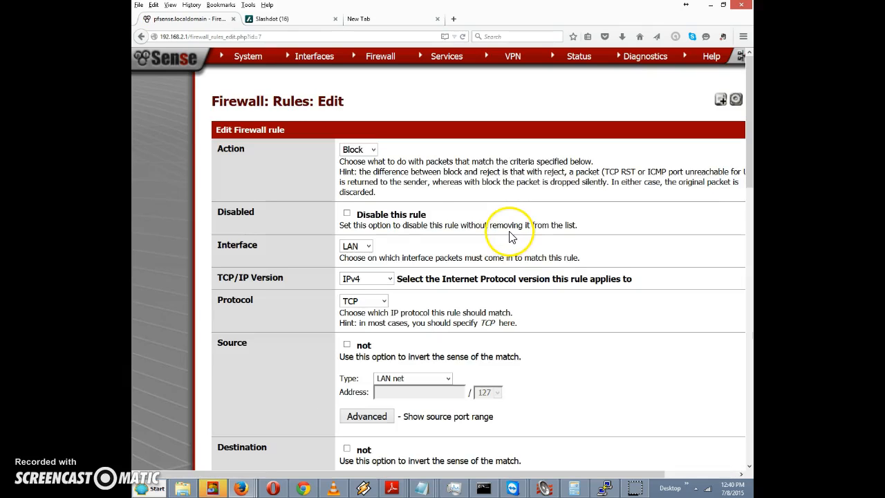
{"action": "left_click", "coordinate": [347, 213]}
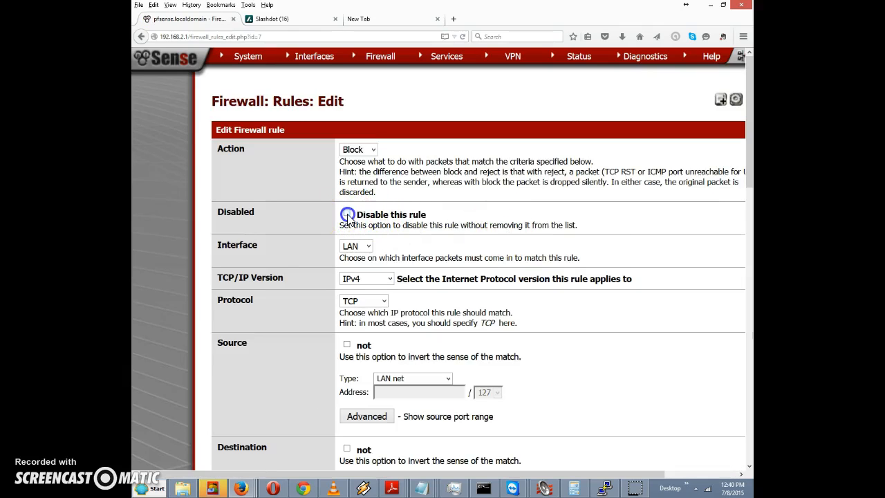
{"action": "left_click_drag", "start_coordinate": [747, 162], "coordinate": [746, 419]}
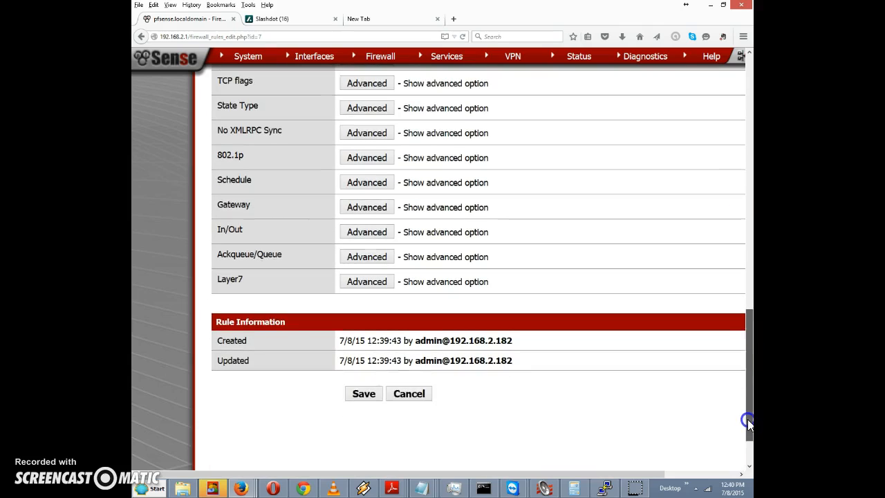
{"action": "left_click", "coordinate": [363, 393]}
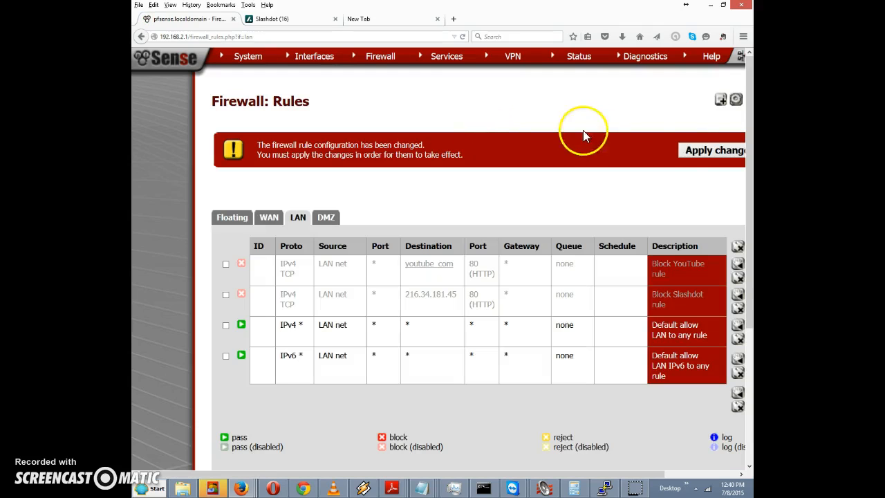
{"action": "left_click", "coordinate": [695, 149]}
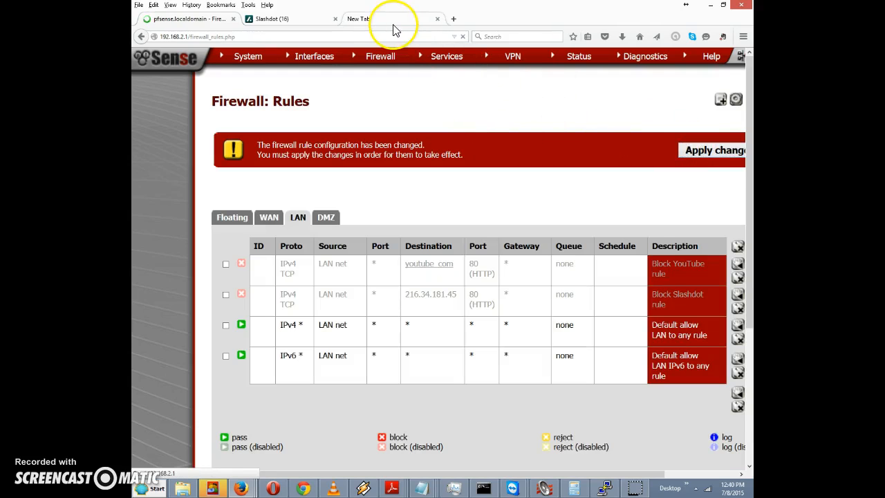
- Reload youtube.com in Firefox to confirm the YouTube home page now loads
{"action": "left_click", "coordinate": [381, 18]}
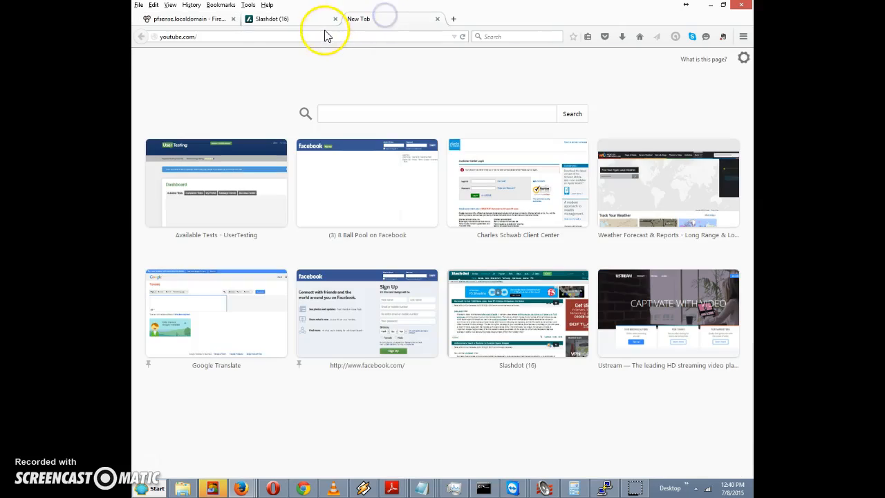
{"action": "left_click", "coordinate": [324, 34]}
{"action": "left_click", "coordinate": [338, 36]}
{"action": "key", "text": "Return"}
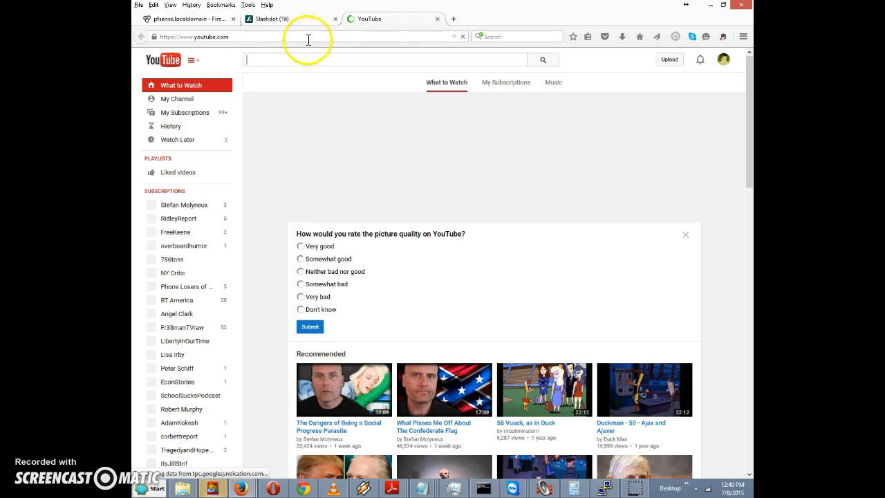
{"action": "left_click", "coordinate": [186, 19]}
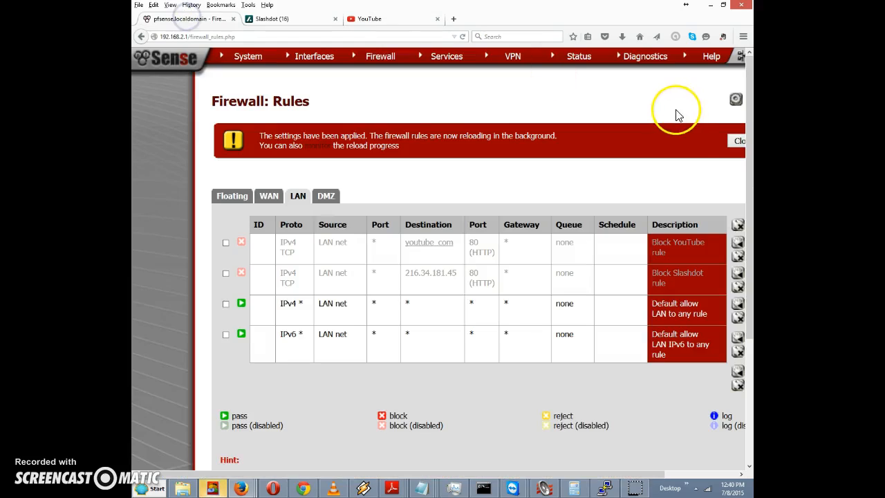
- Close the 'settings have been applied' banner and review both disabled block rules in the LAN list
{"action": "left_click", "coordinate": [737, 142]}
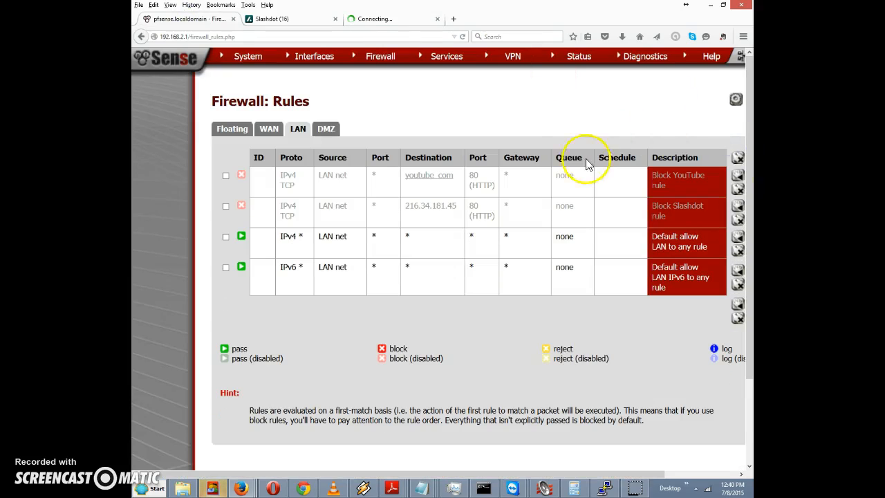
{"action": "left_click_drag", "start_coordinate": [462, 477], "coordinate": [596, 482]}
{"action": "left_click_drag", "start_coordinate": [587, 478], "coordinate": [446, 491]}
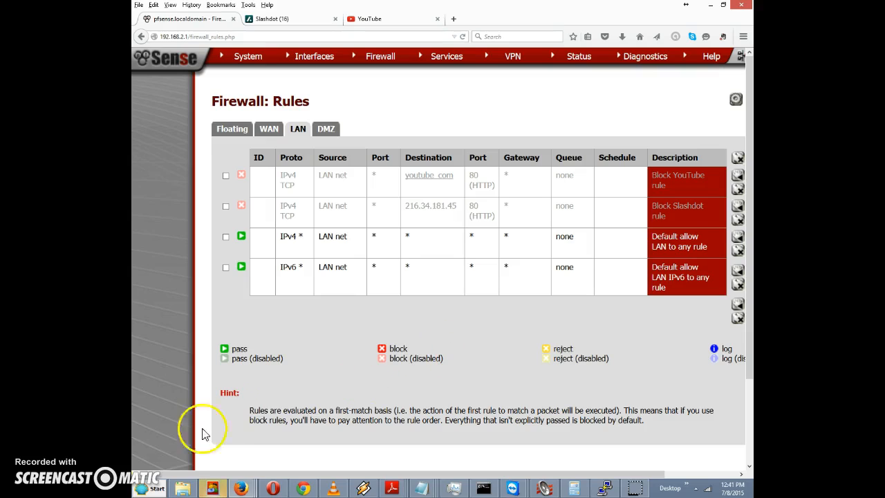
{"action": "left_click", "coordinate": [151, 465]}
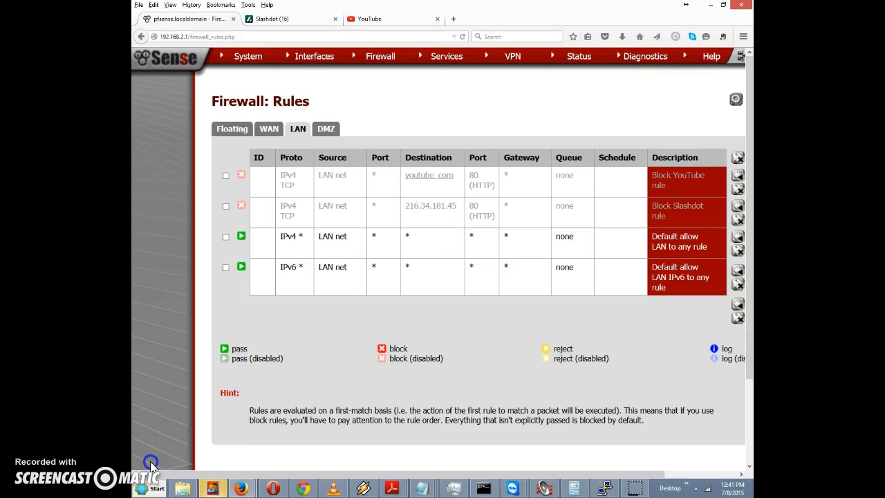